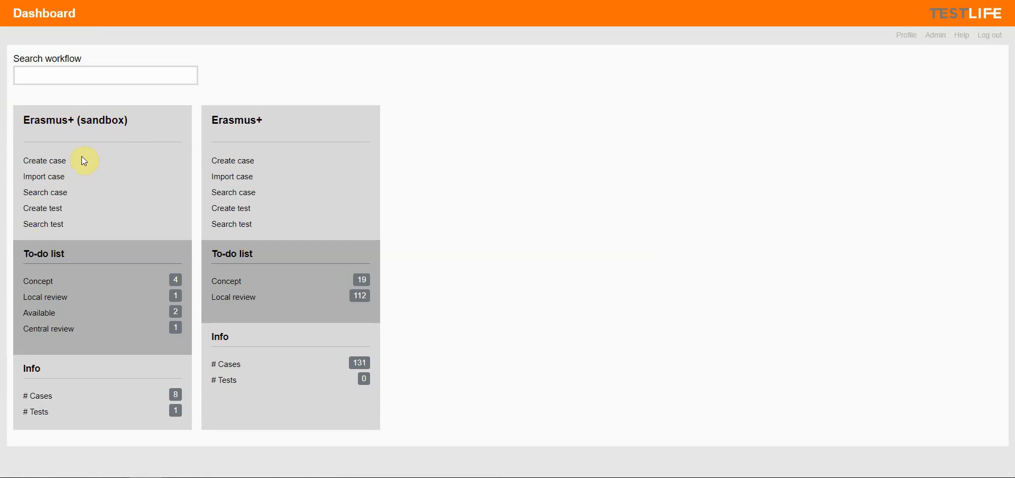
Start a new case in the Erasmus+ (sandbox) workflow and add a Text block to it
left_click(55, 165)
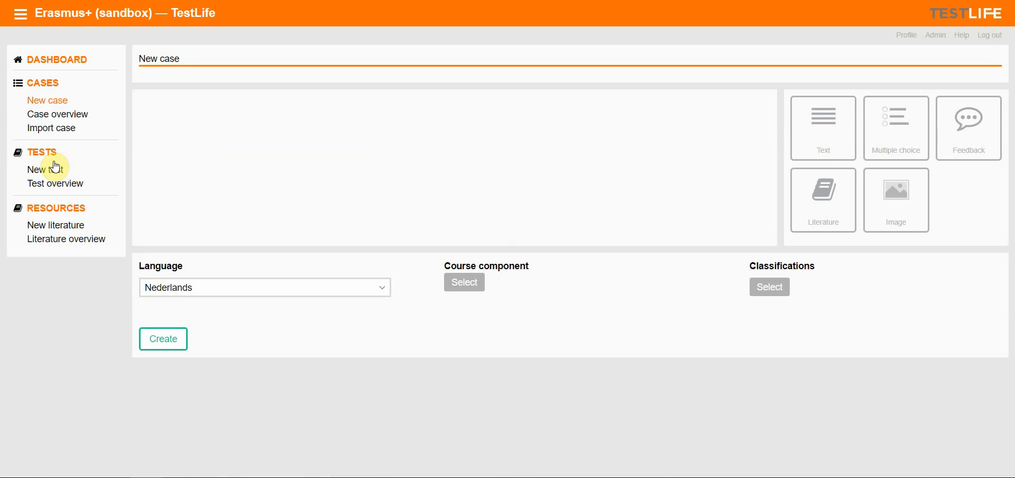
left_click(820, 128)
Copy question 2's stem from the Word document into the text block and remove the leading "2." numbering
key("alt+Tab")
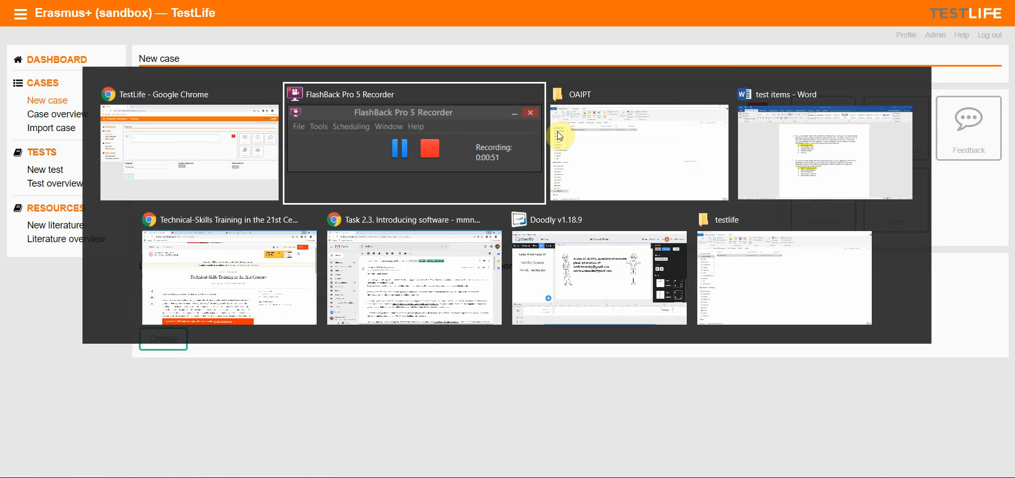
key("alt+Tab")
key("alt+Tab")
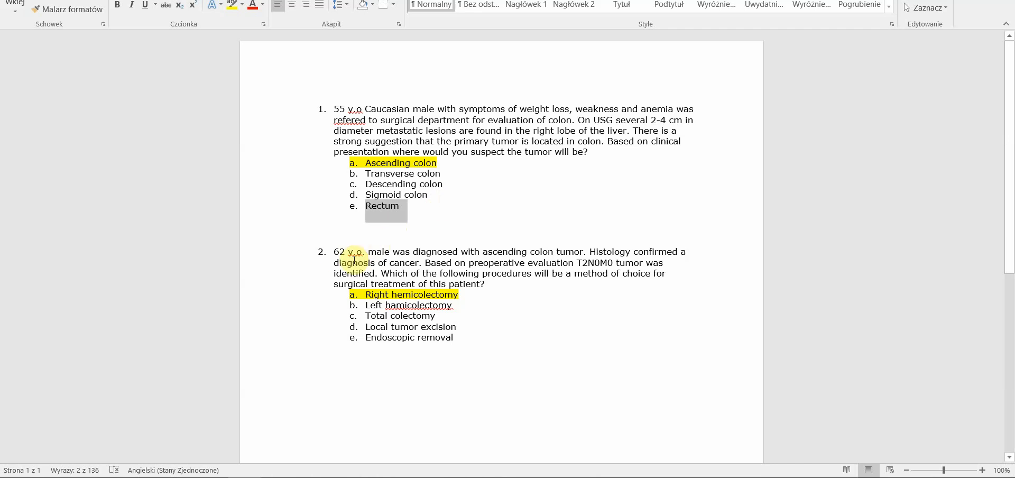
left_click_drag(333, 252, 483, 284)
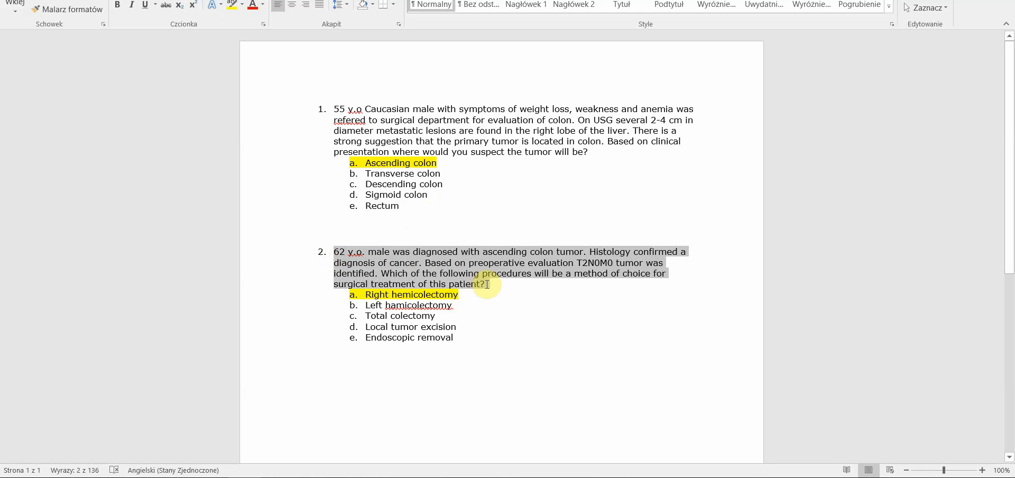
key("alt+Tab")
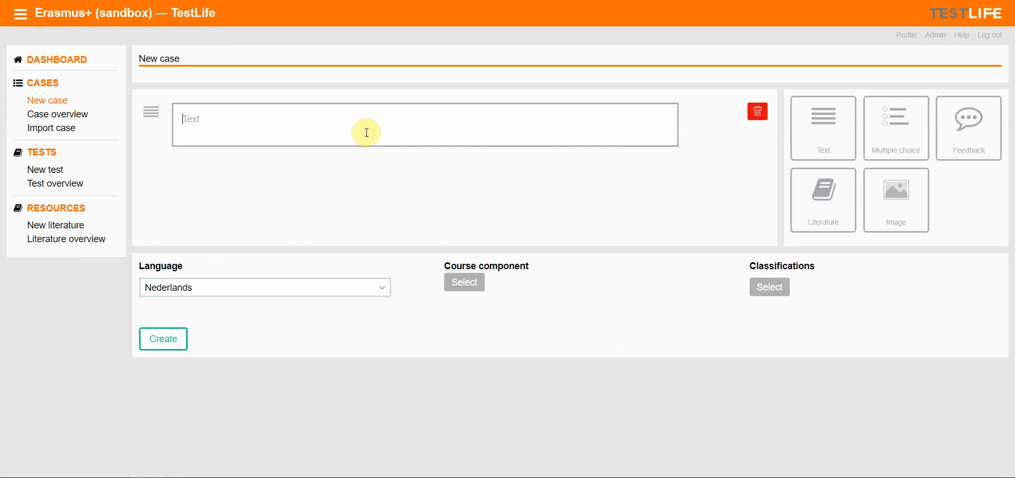
left_click(214, 120)
type("2.\t62 y.o. male was diagnosed with ascending colon tumor. Histology confirmed a diagnosis of cancer. Based on preoperative evaluation T2N0M0 tumor was identified. Which of the following procedures will be a method of choice for surgical treatment of this patient?")
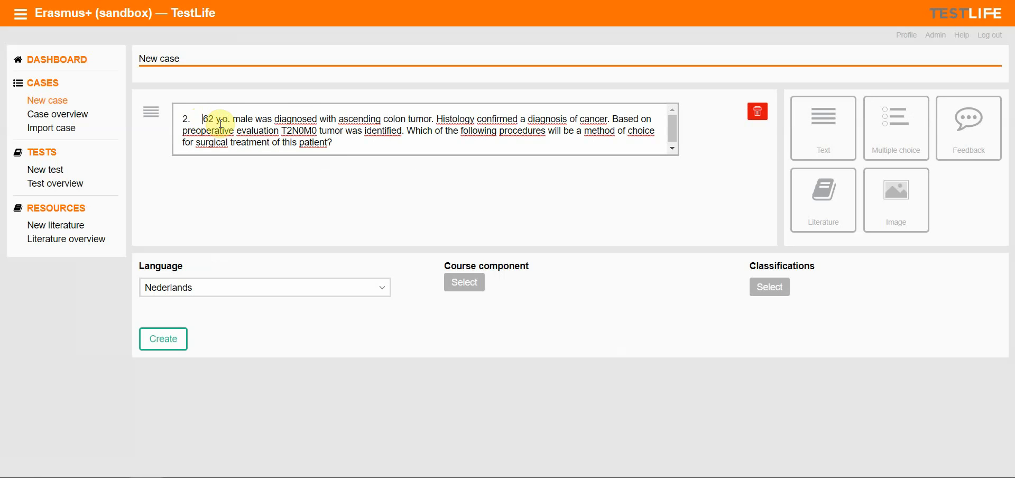
key("BackSpace")
key("BackSpace")
key("BackSpace")
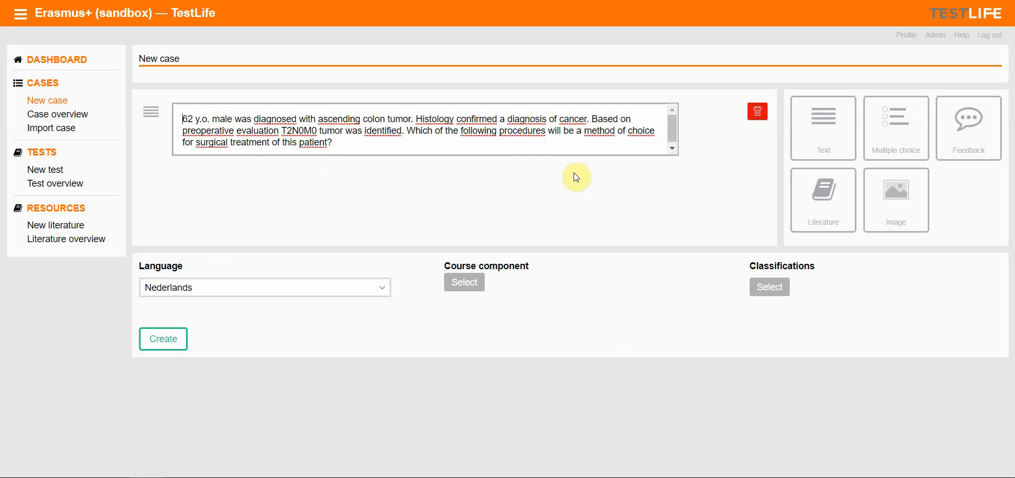
left_click(538, 196)
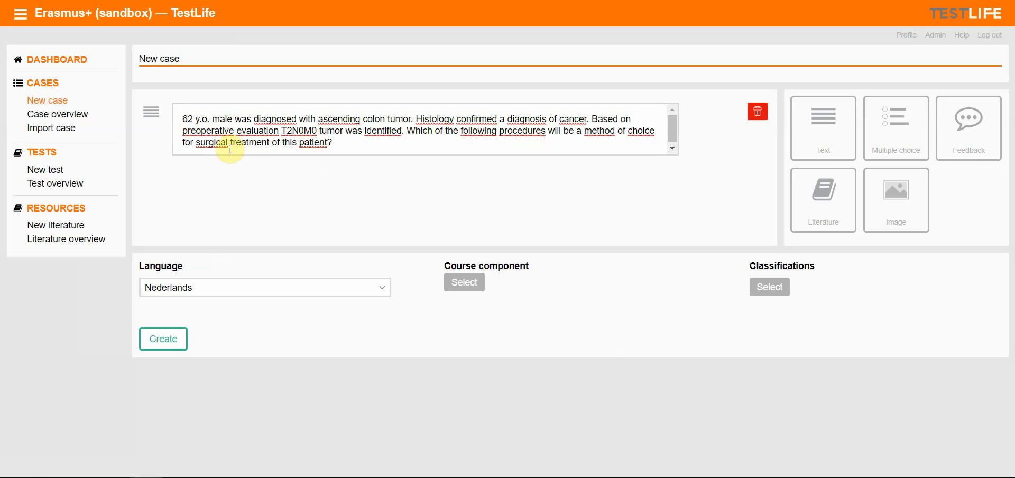
Add a Multiple choice block and paste "Right hemicolectomy" from the Word document as the first answer
left_click(897, 141)
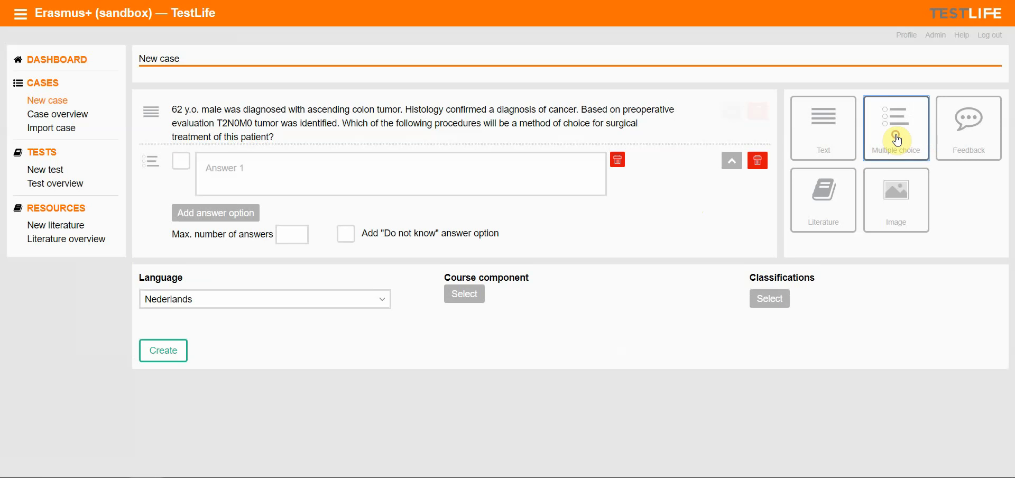
left_click(249, 170)
key("alt+Tab")
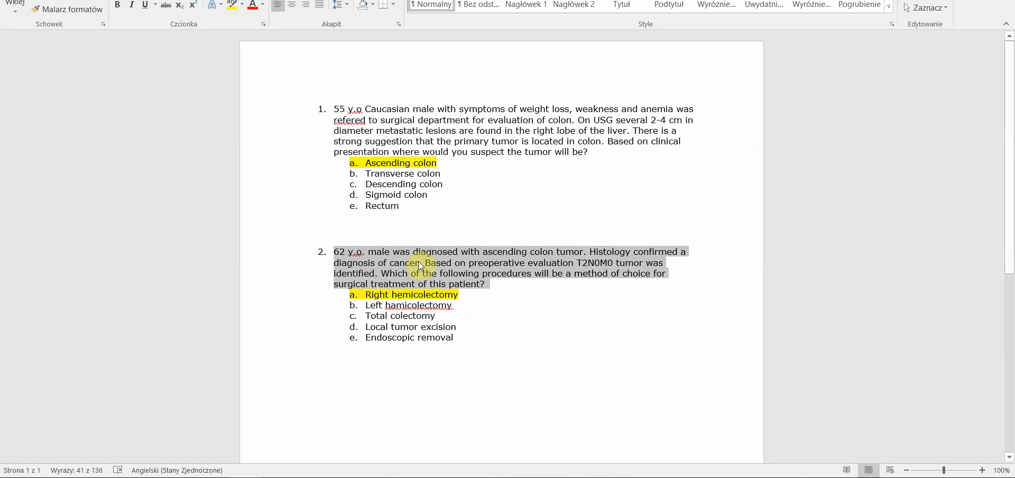
left_click(432, 284)
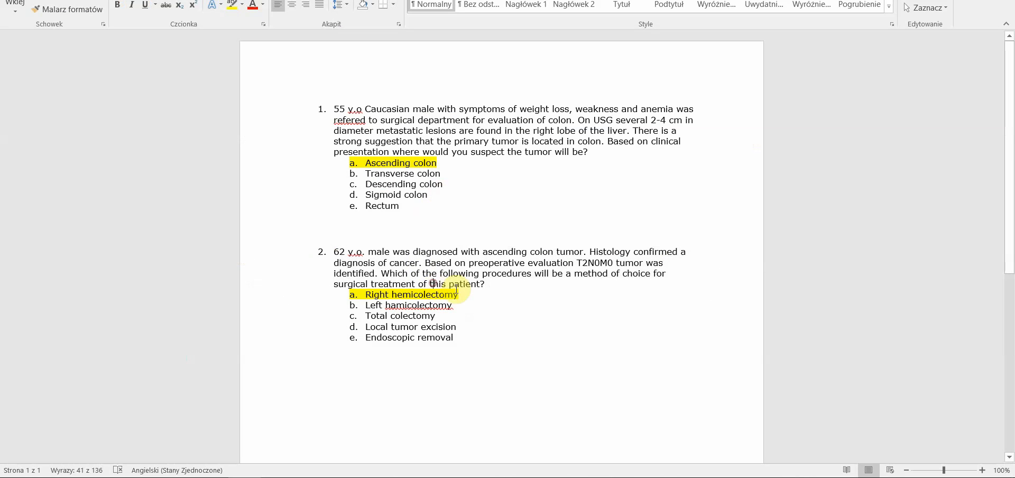
left_click_drag(457, 295, 372, 294)
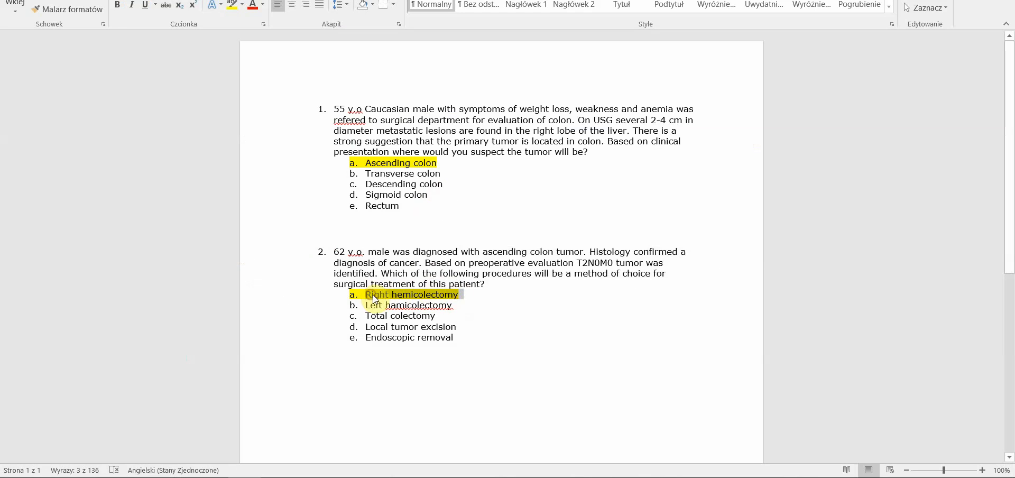
key("alt+Tab")
left_click(280, 158)
type("a.\tRight hemicolectomy")
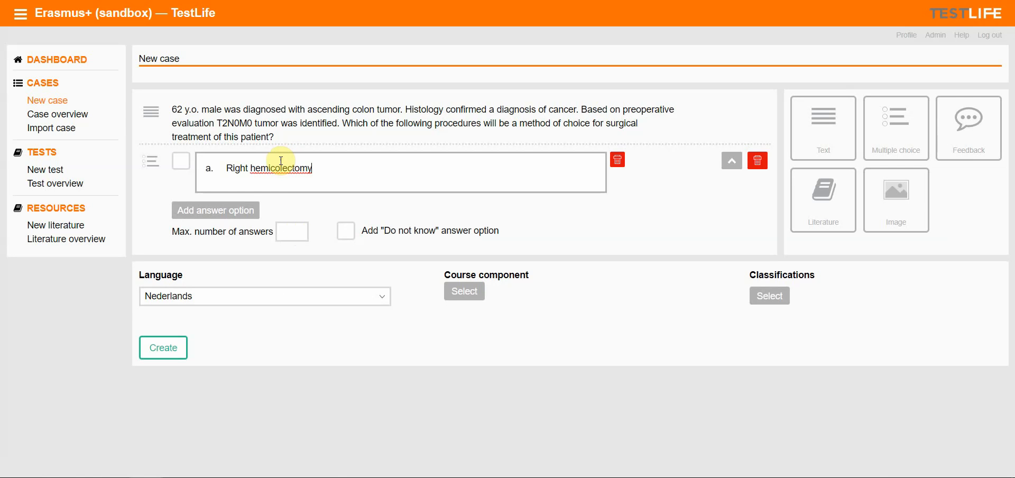
Add a second answer option containing "Left hamicolectomy" copied from the Word document
left_click(232, 214)
key("alt+Tab")
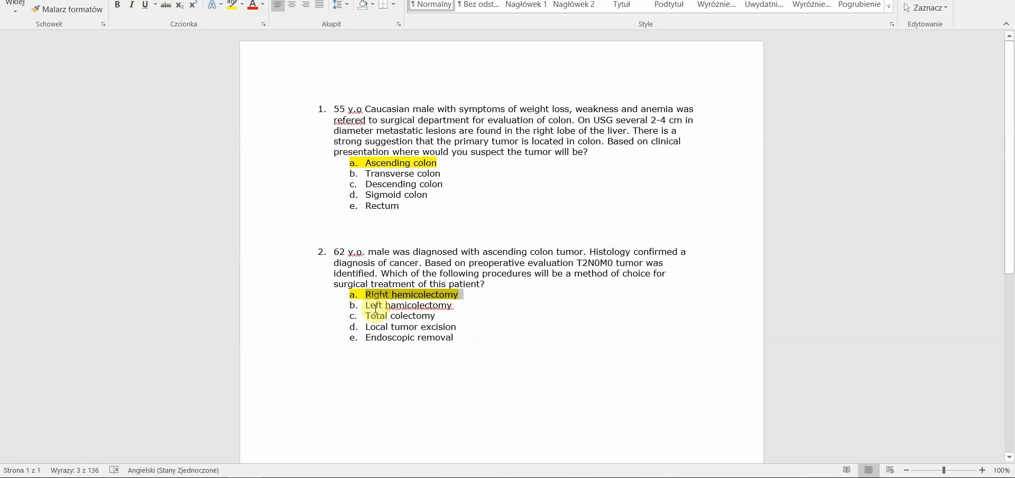
left_click_drag(364, 304, 441, 305)
key("ctrl+c")
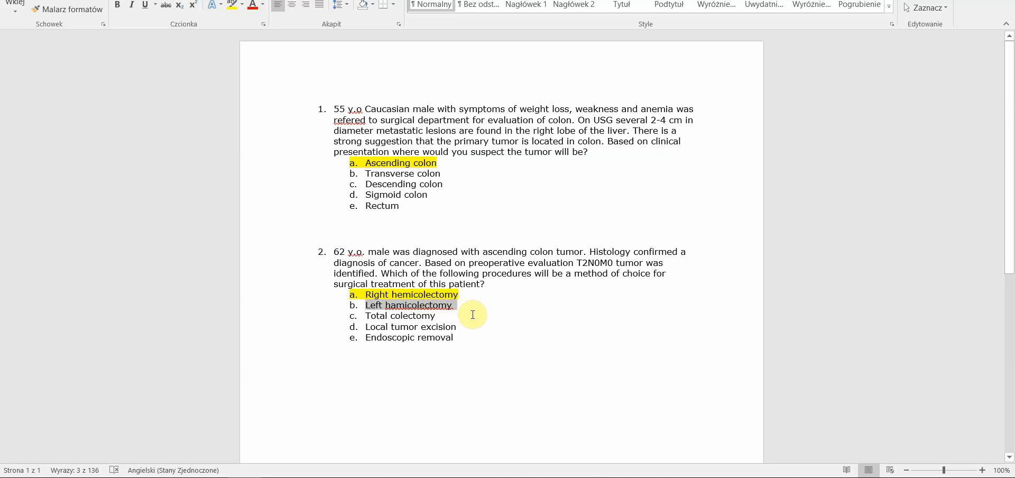
key("alt+Tab")
left_click(268, 233)
key("ctrl+v")
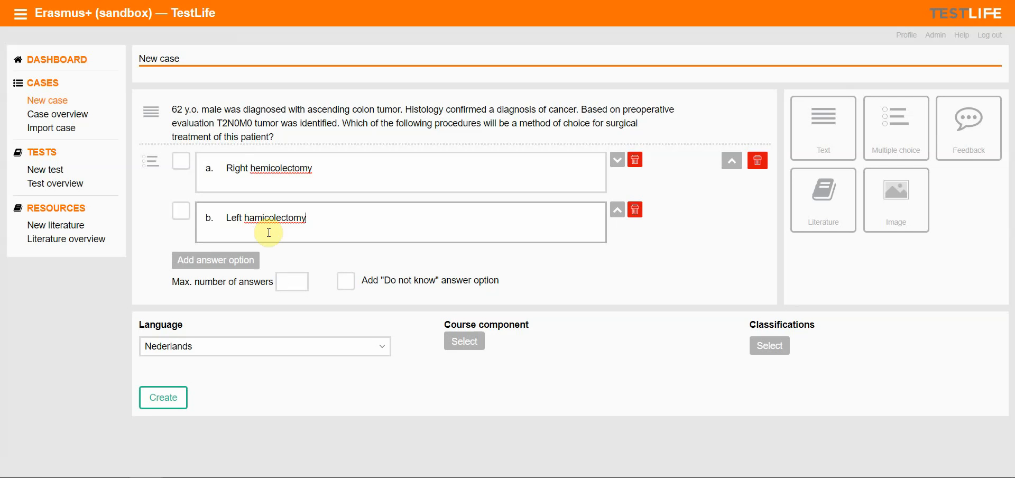
Add a third answer option containing "Total colectomy" copied from the Word document
left_click(222, 260)
left_click(279, 272)
key("alt+Tab")
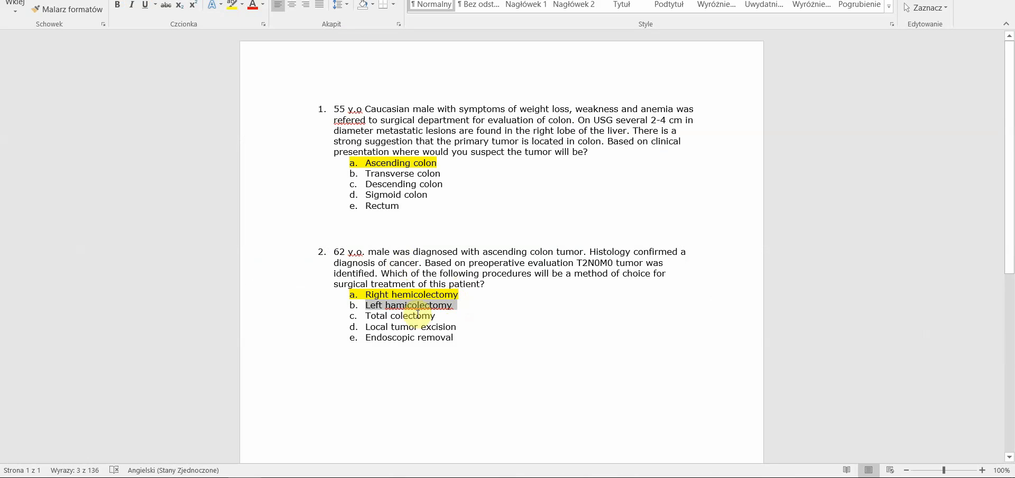
left_click_drag(366, 316, 425, 317)
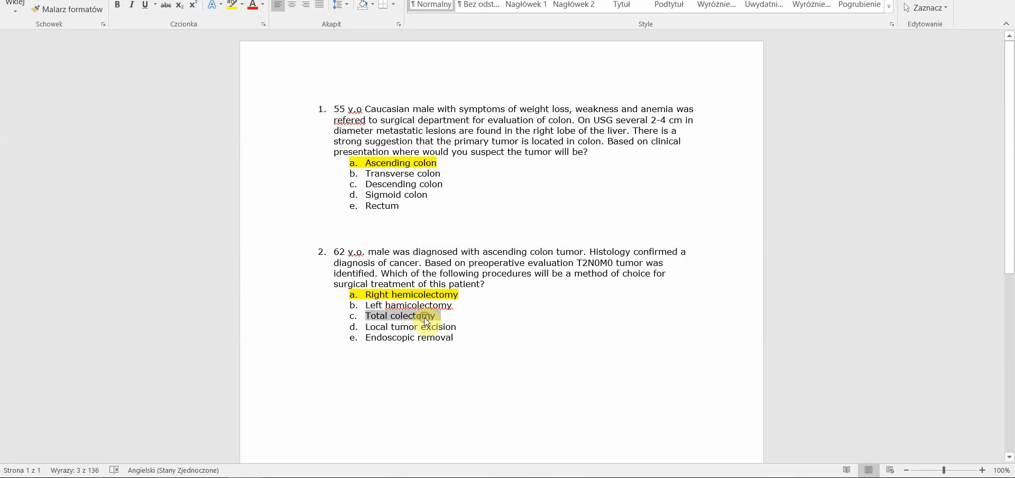
key("ctrl+c")
key("alt+Tab")
key("ctrl+v")
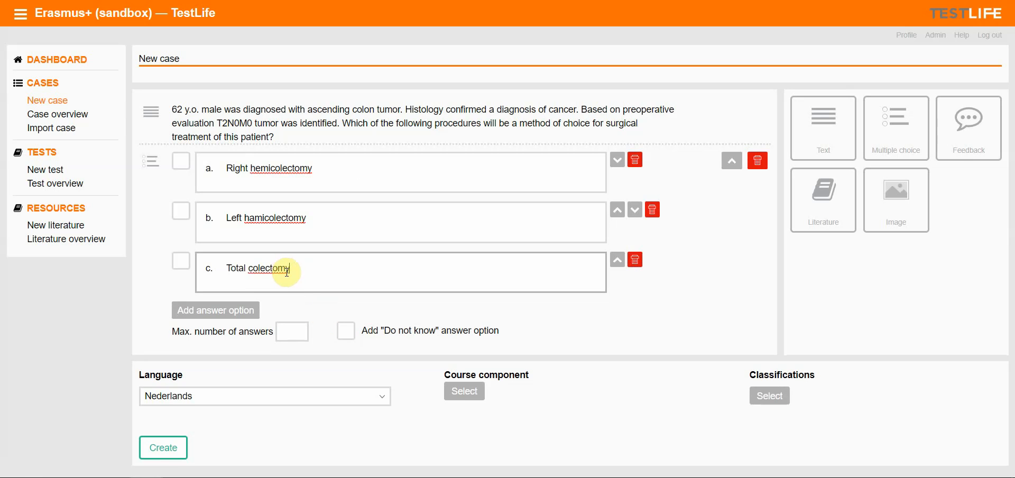
Add a fourth answer option containing "Local tumor excision" copied from the Word document
key("alt+Tab")
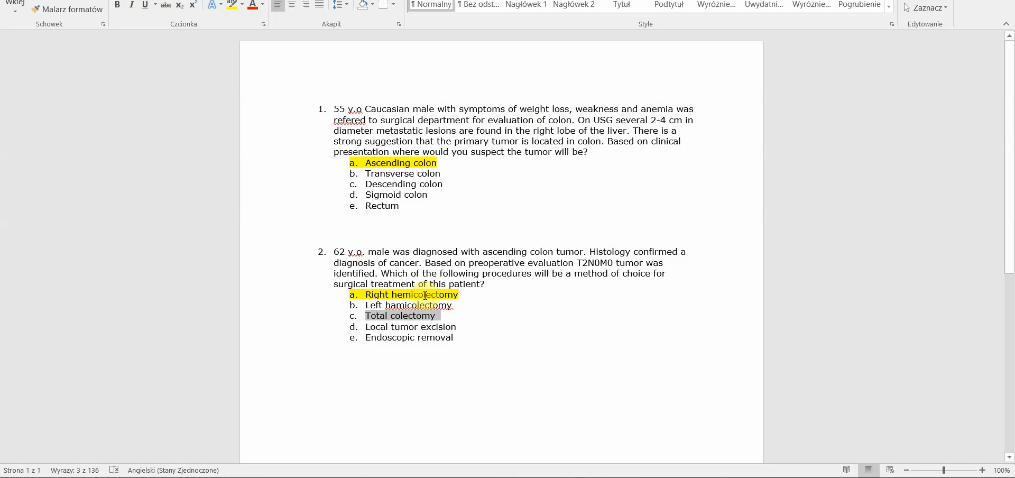
triple_click(366, 325)
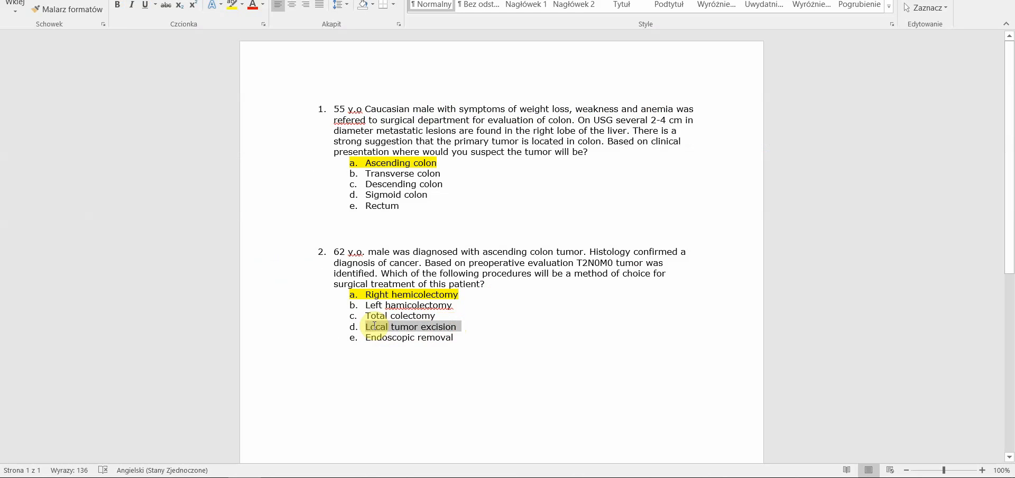
key("ctrl+c")
key("alt+Tab")
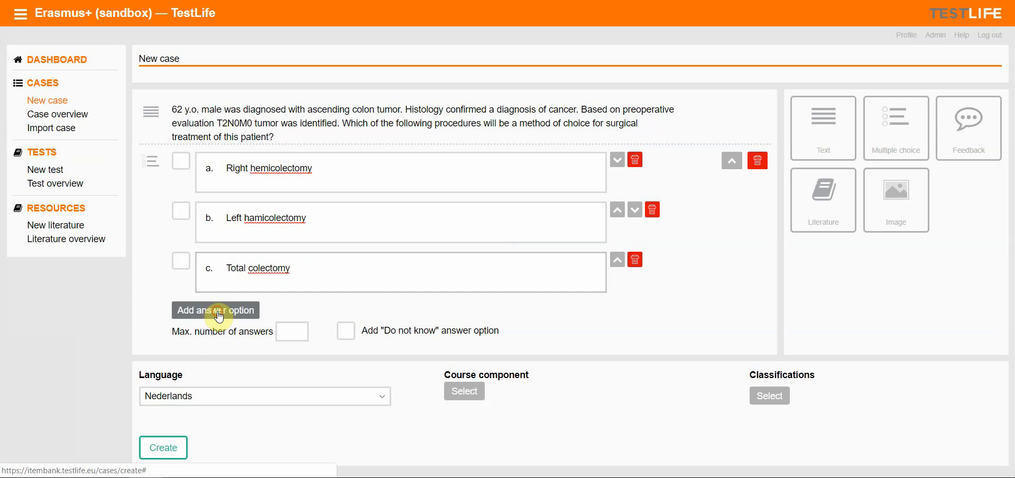
left_click(254, 309)
key("ctrl+v")
Add a fifth answer option containing "Endoscopic removal" copied from the Word document
key("alt+Tab")
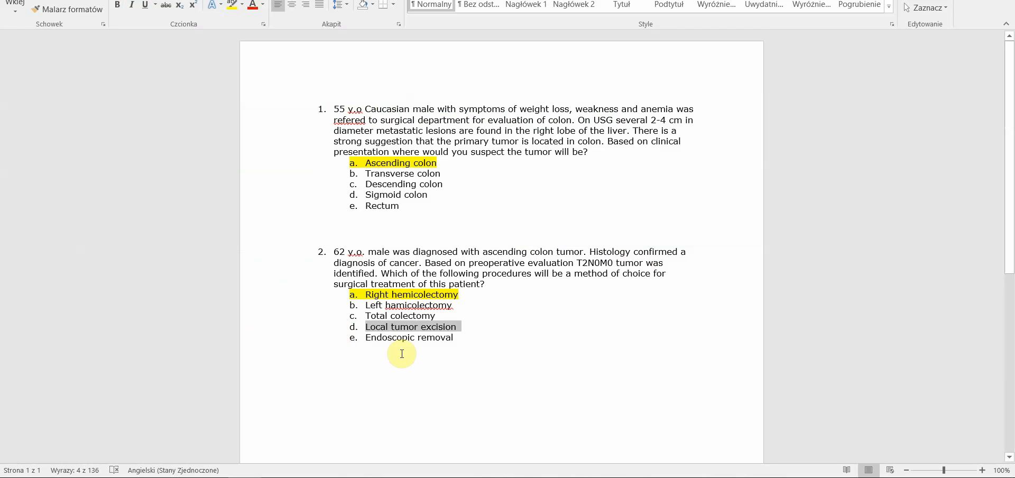
left_click(364, 337)
left_click_drag(389, 340, 455, 344)
key("ctrl+c")
key("alt+Tab")
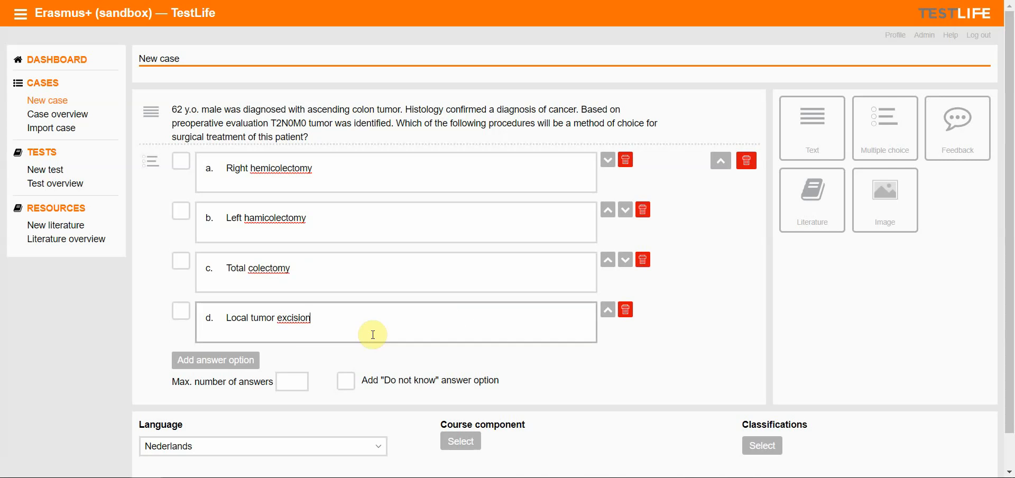
left_click(211, 358)
left_click(241, 362)
key("ctrl+v")
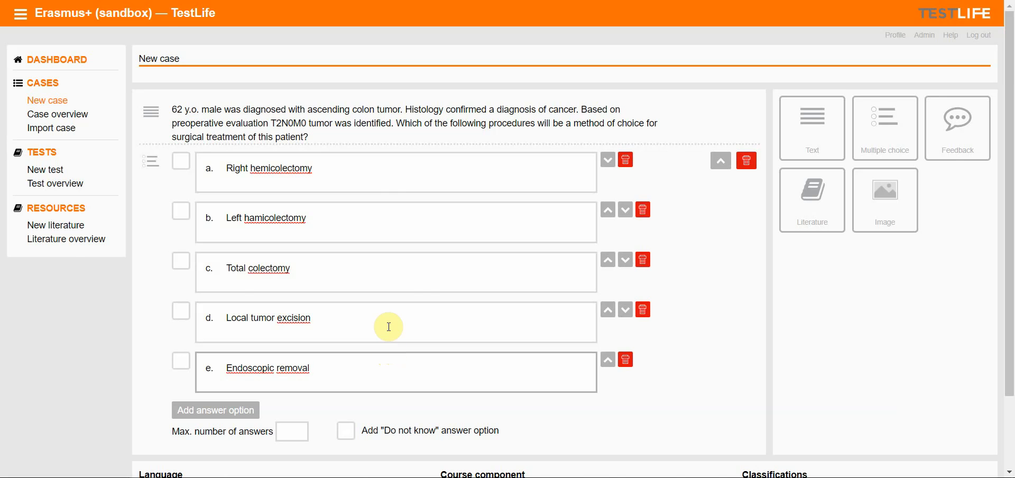
Mark "Right hemicolectomy" as the correct answer and set the maximum number of answers to 1
key("alt+Tab")
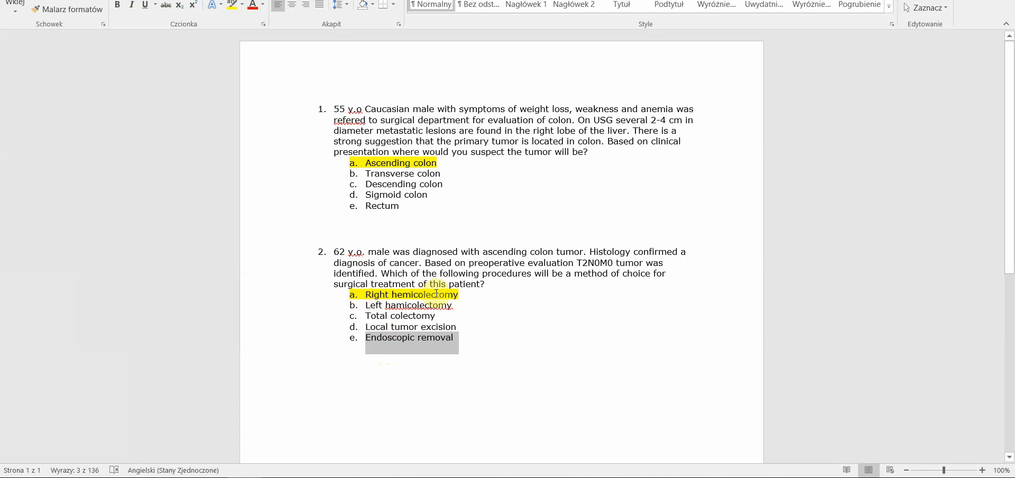
key("alt+Tab")
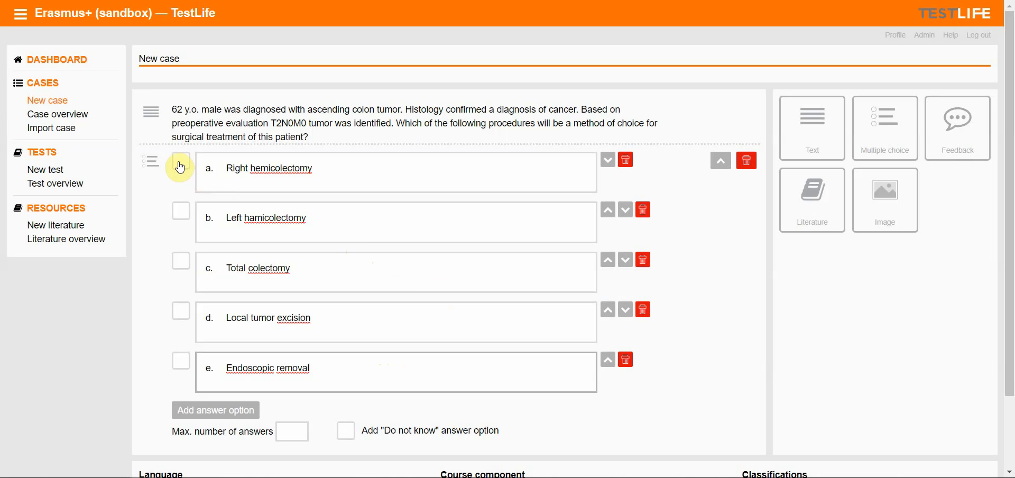
left_click(179, 165)
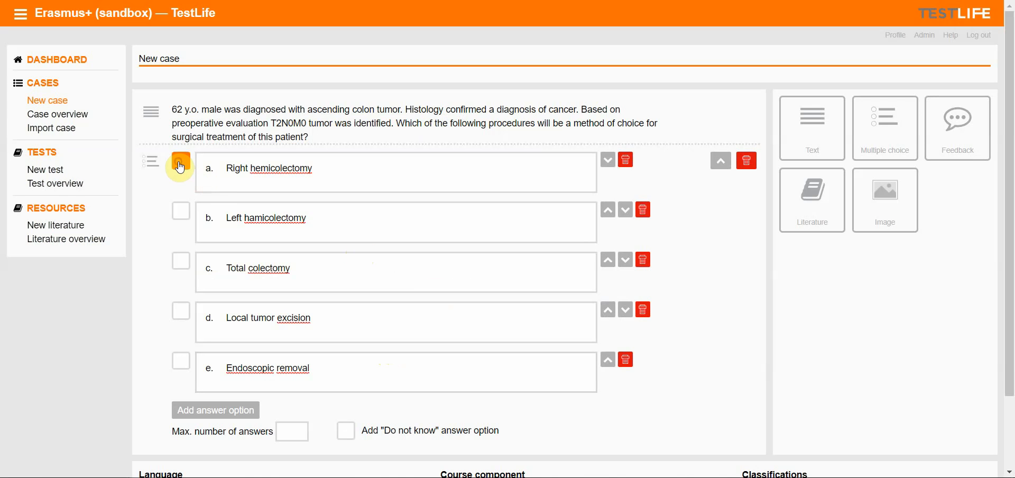
left_click(298, 430)
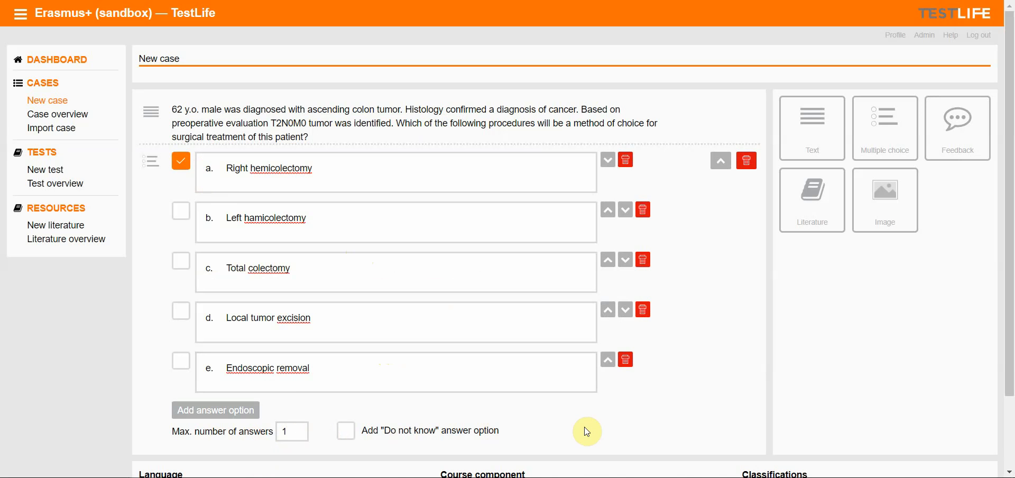
Set the case language to English
scroll(581, 428, "down", 2)
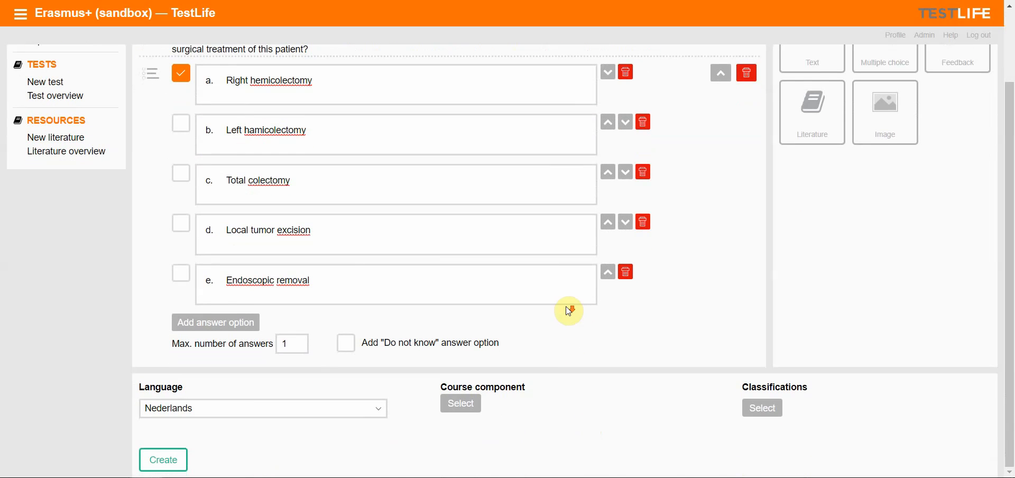
left_click(378, 411)
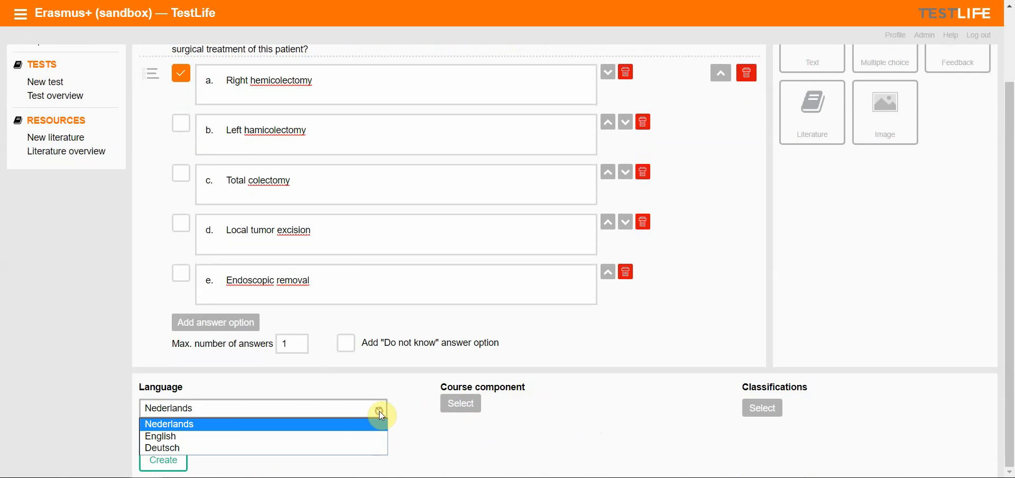
left_click(171, 440)
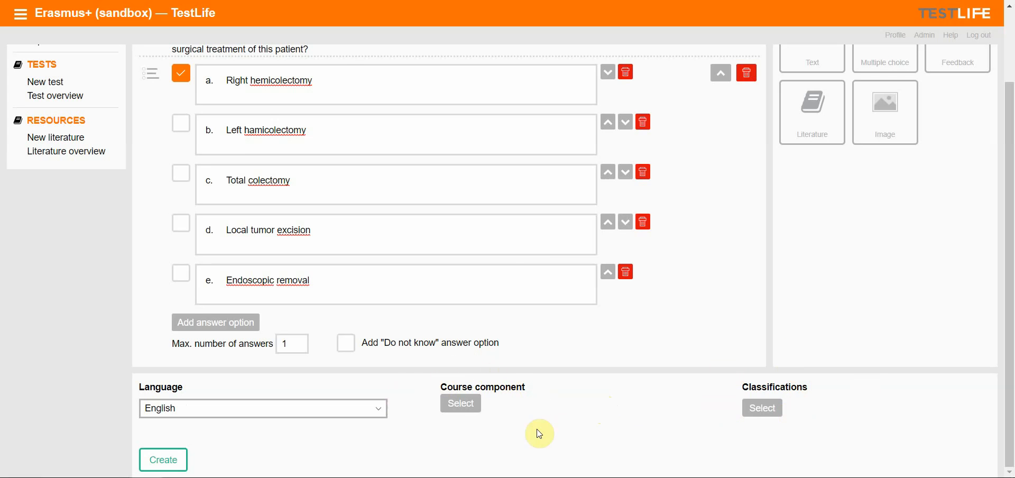
Assign the course component Jagiellonian University under Erasmus+ (sandbox) and submit the selection
left_click(464, 405)
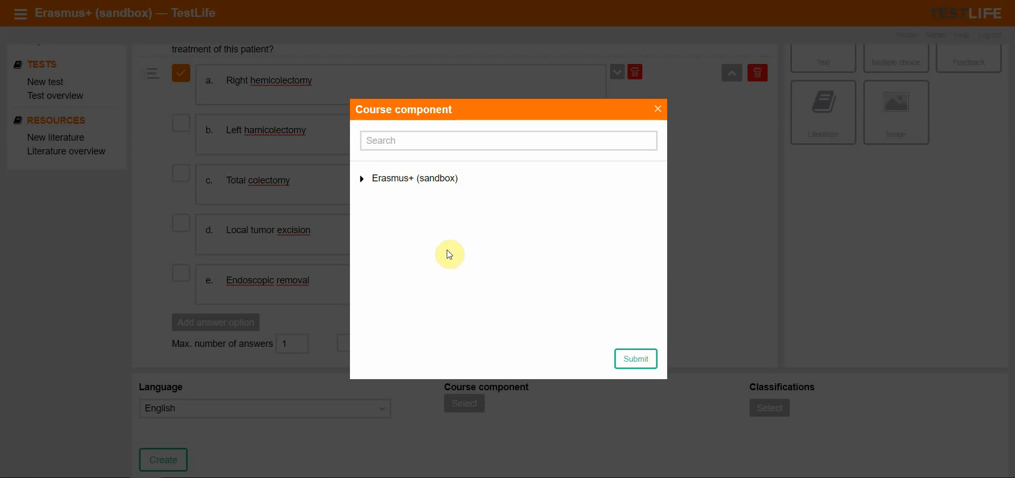
left_click(363, 182)
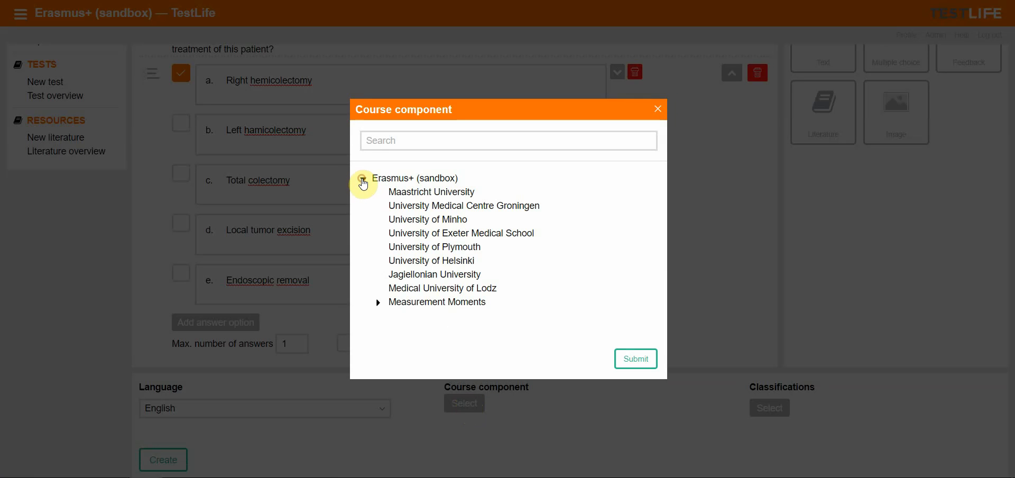
left_click(454, 275)
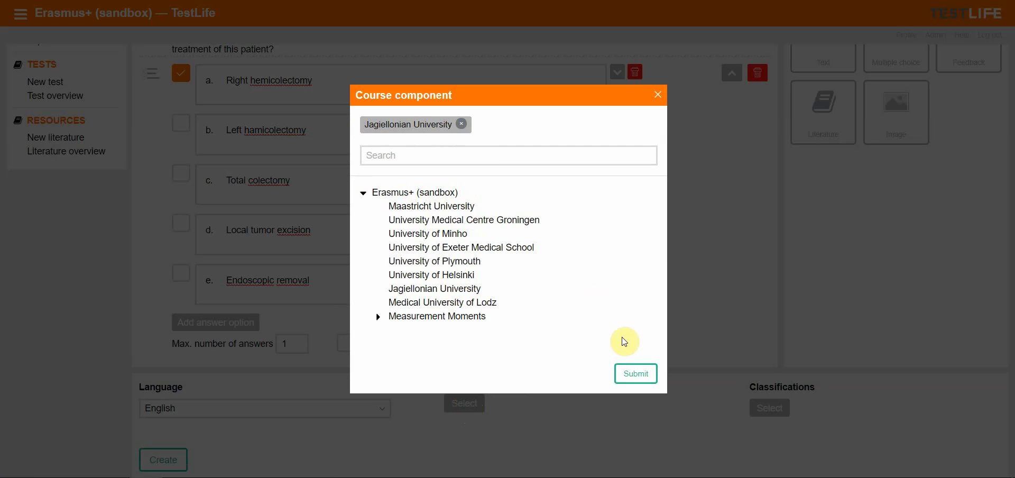
left_click(640, 377)
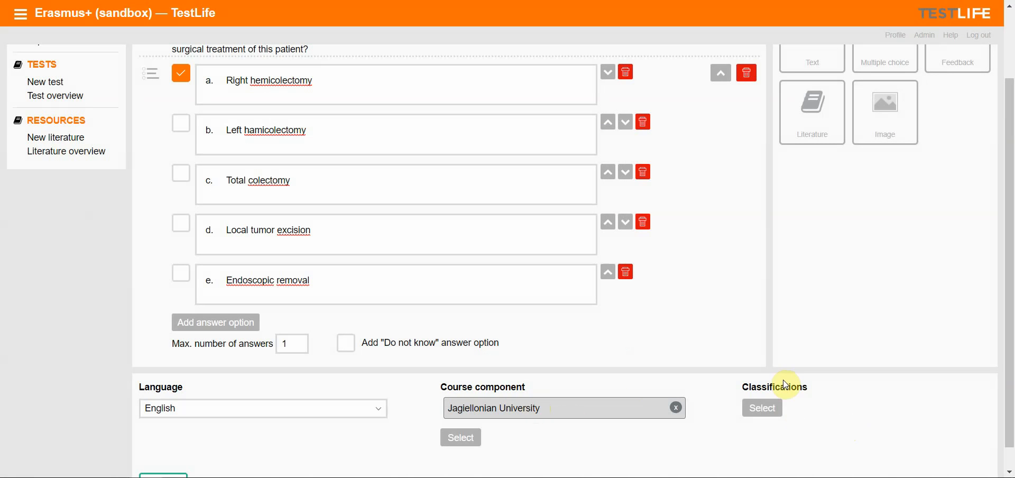
Add the classifications Clinical Subjects, 09 Digestive System and Surgery to the case and submit the selection
left_click(772, 410)
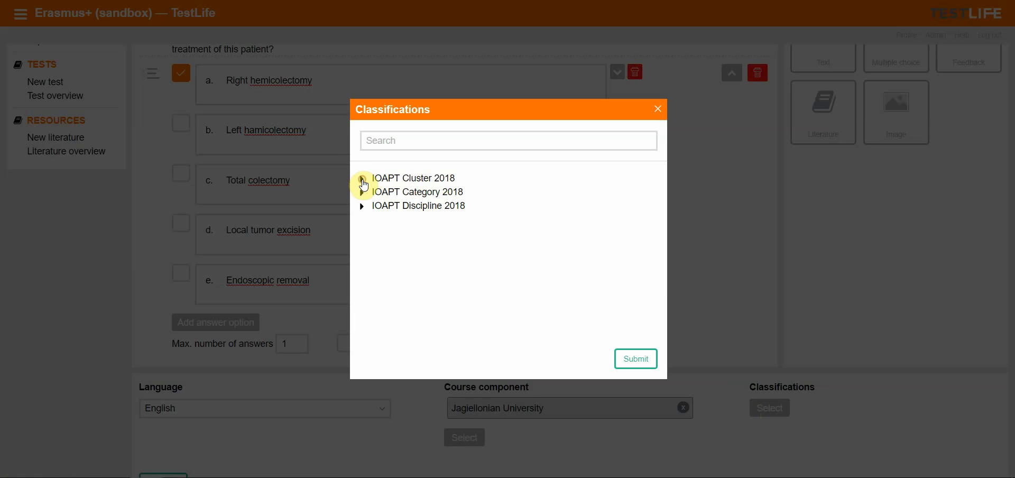
left_click(396, 178)
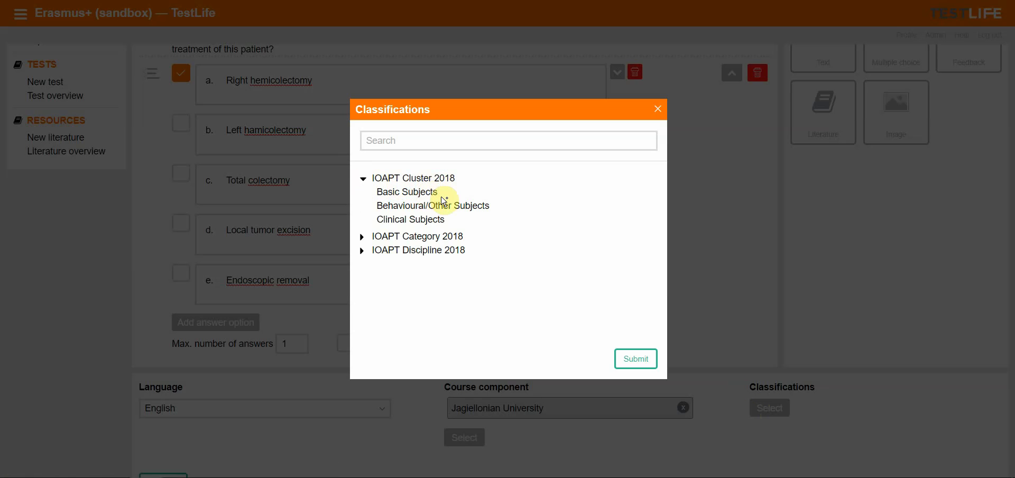
left_click(433, 224)
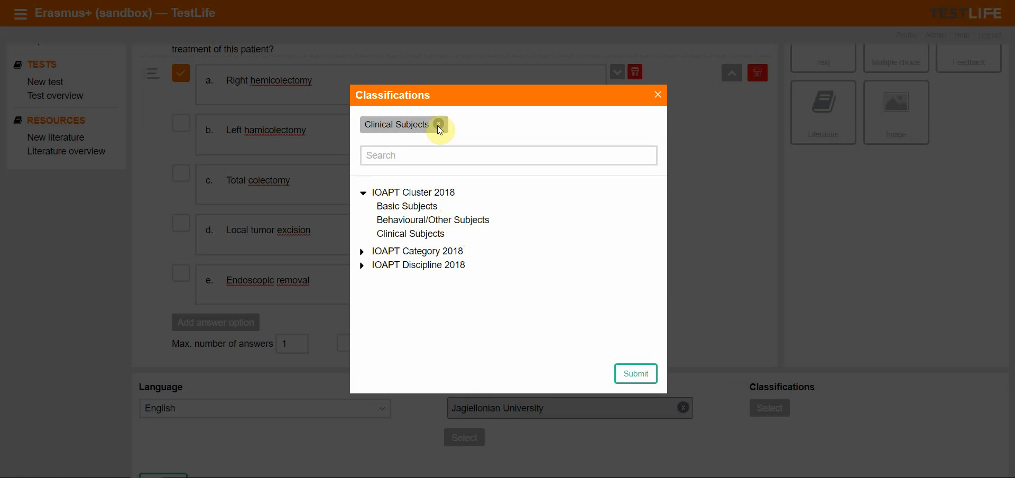
left_click(384, 251)
scroll(463, 241, "down", 2)
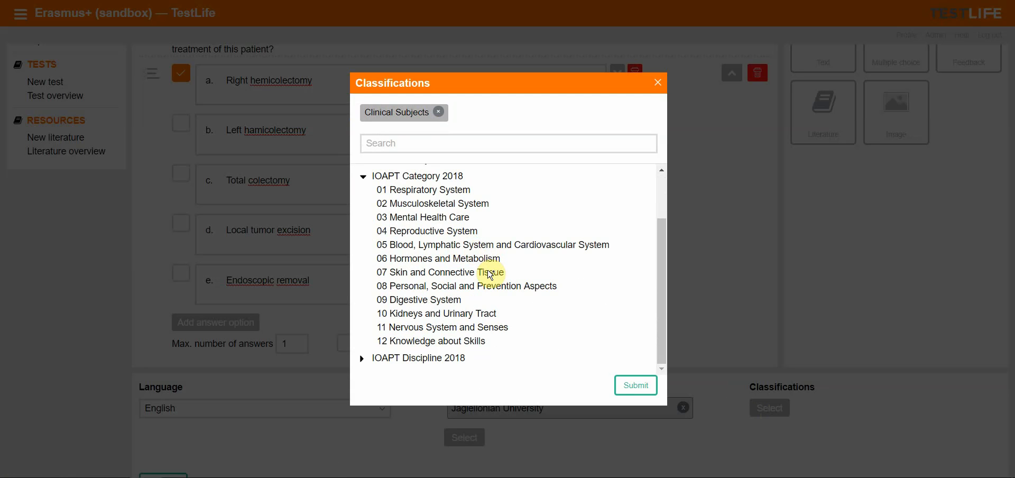
left_click(444, 301)
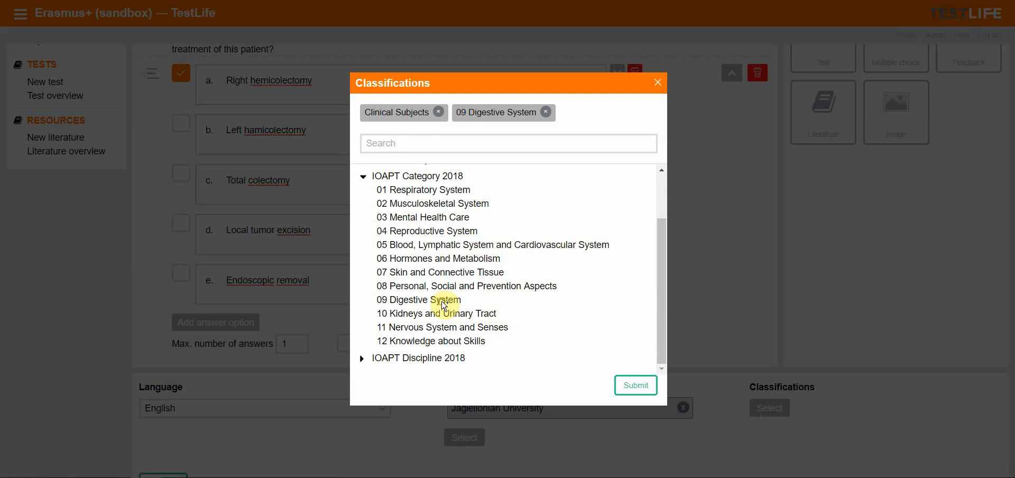
left_click(428, 359)
scroll(518, 315, "down", 4)
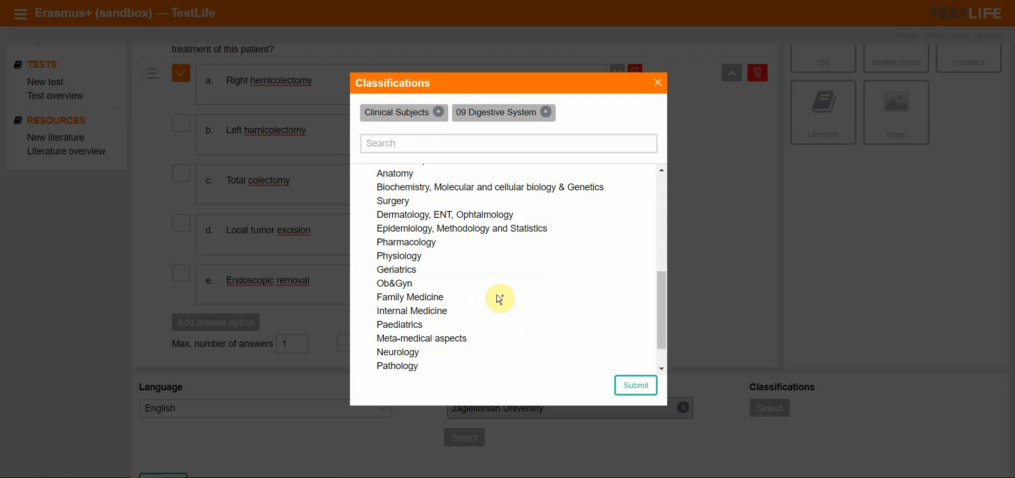
left_click(400, 203)
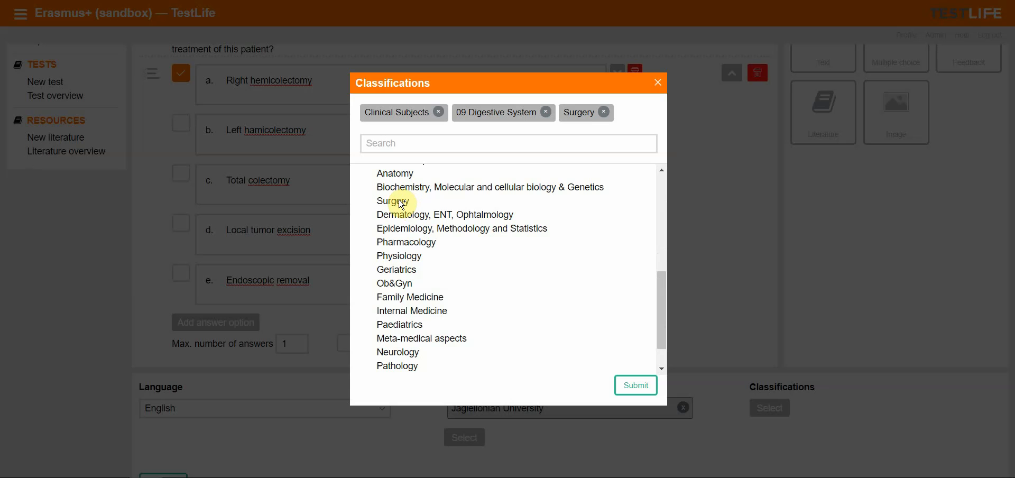
left_click(633, 388)
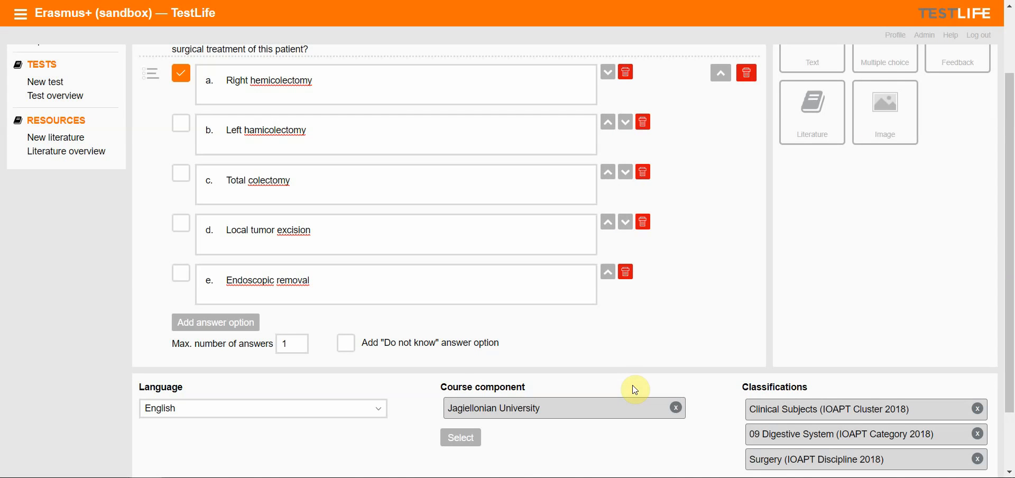
Create the case
scroll(613, 382, "down", 2)
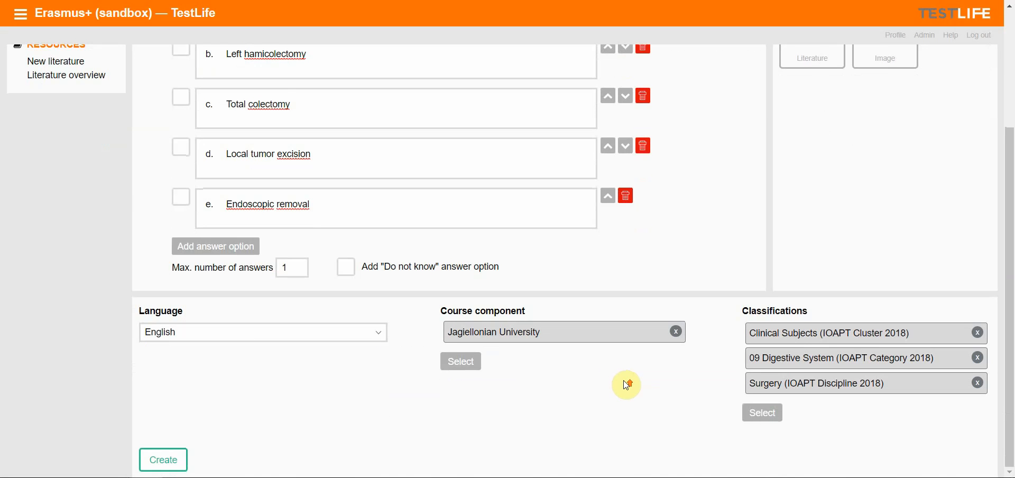
scroll(628, 381, "up", 3)
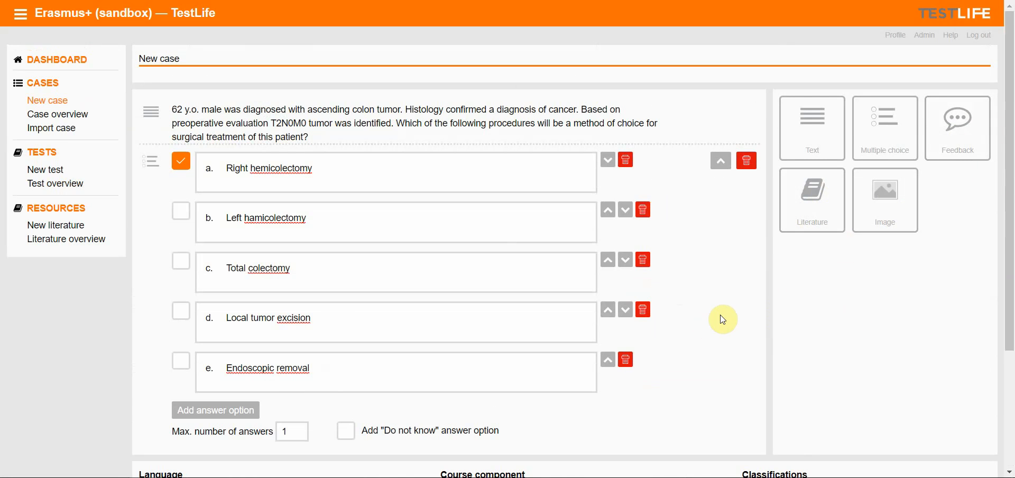
scroll(723, 319, "down", 3)
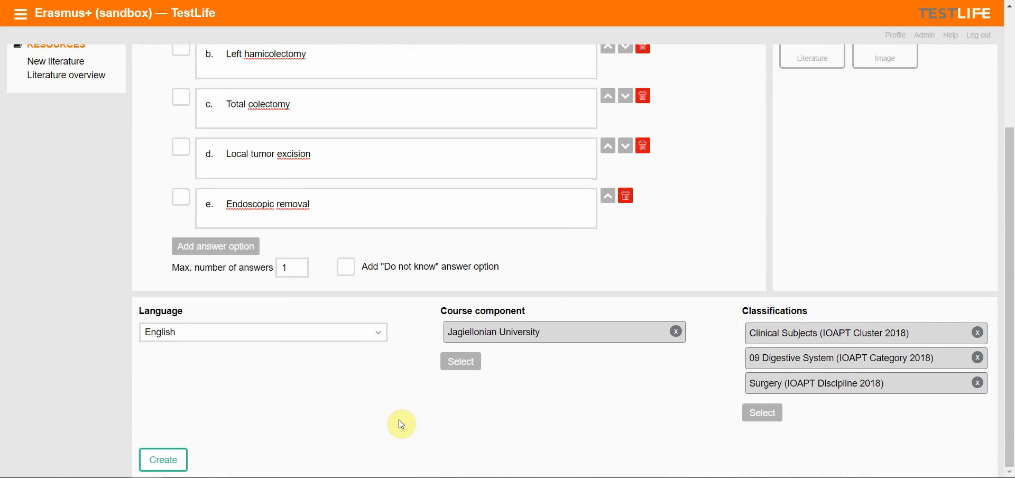
left_click(162, 460)
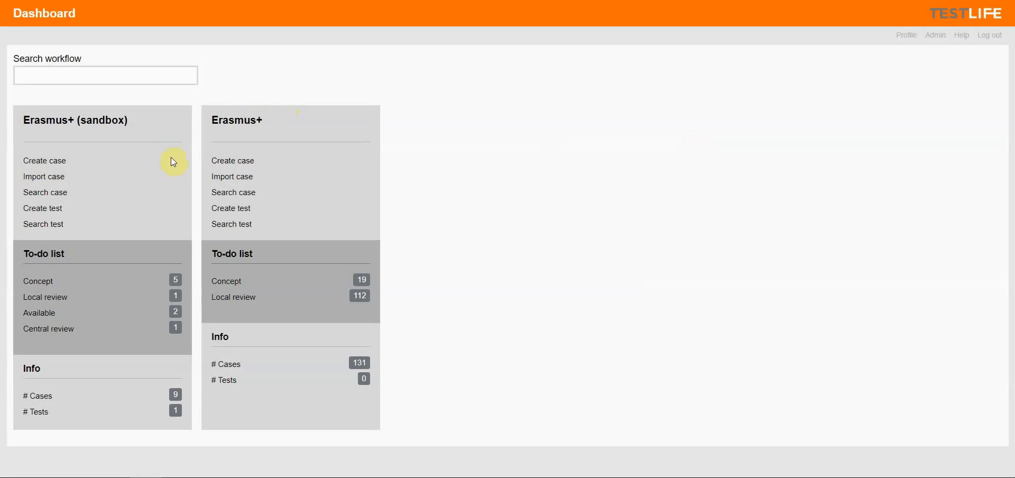
Start a new case and add a text block reading "What can you see on the picture below?"
left_click(41, 166)
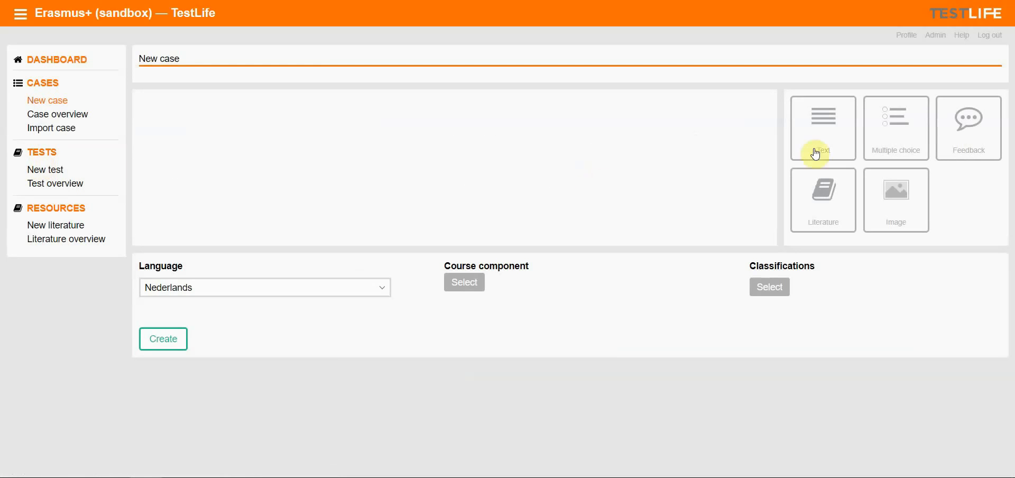
left_click(832, 144)
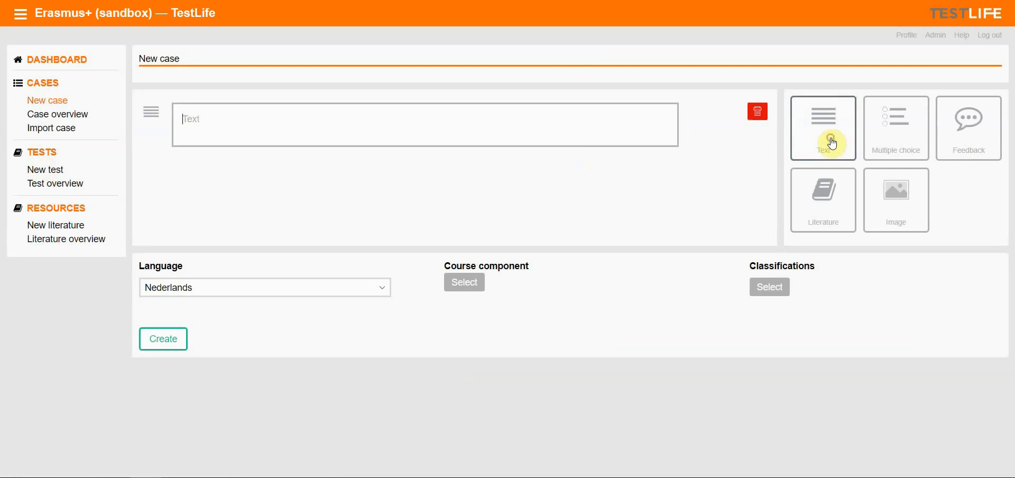
left_click(359, 129)
type("What can you see on the picture below?")
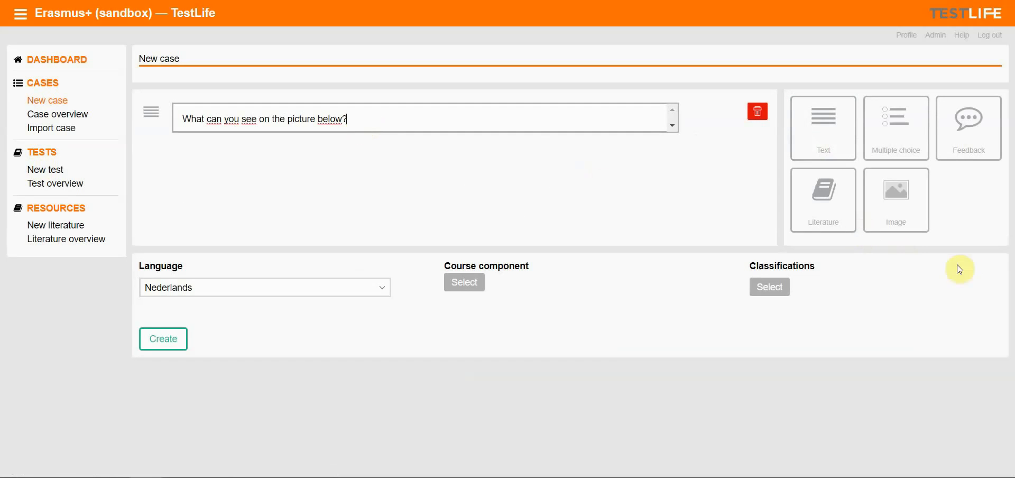
Add an image block below the text and upload the picture Image037
left_click(907, 217)
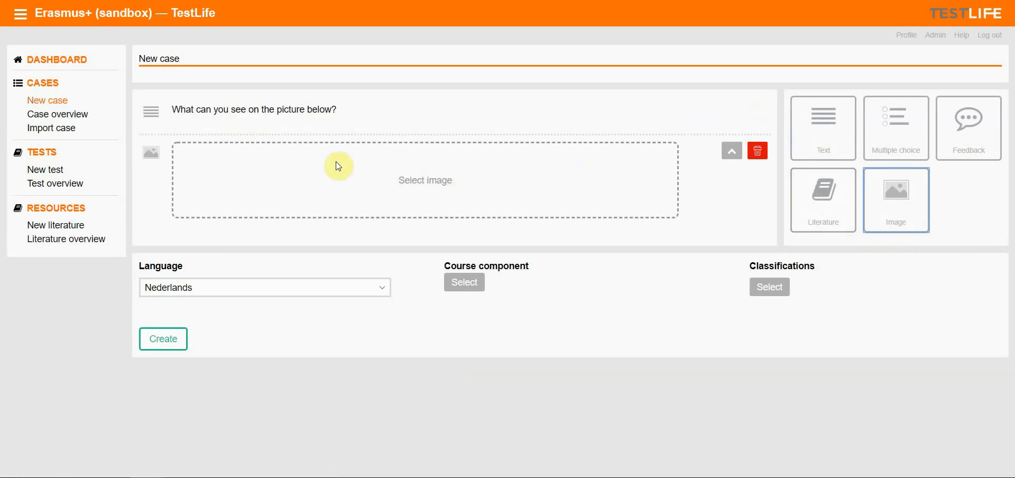
left_click(245, 170)
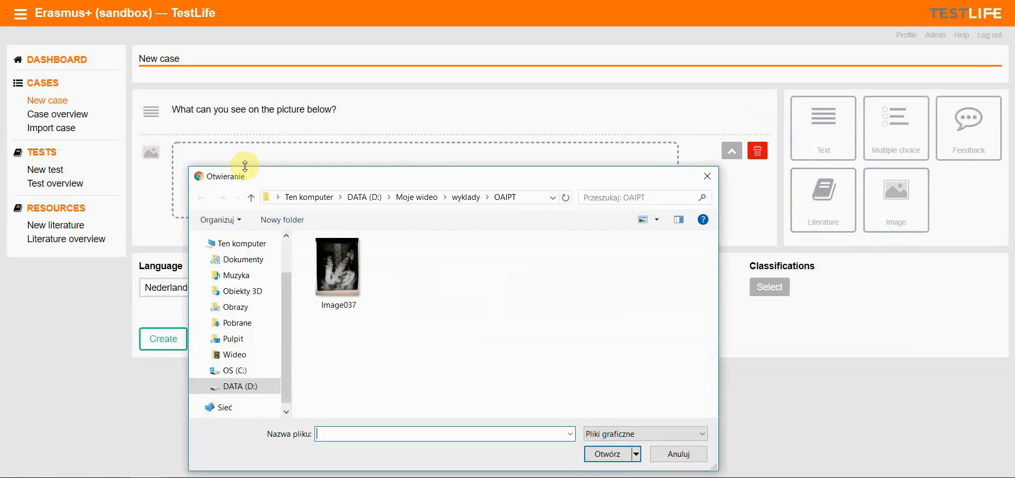
left_click(351, 275)
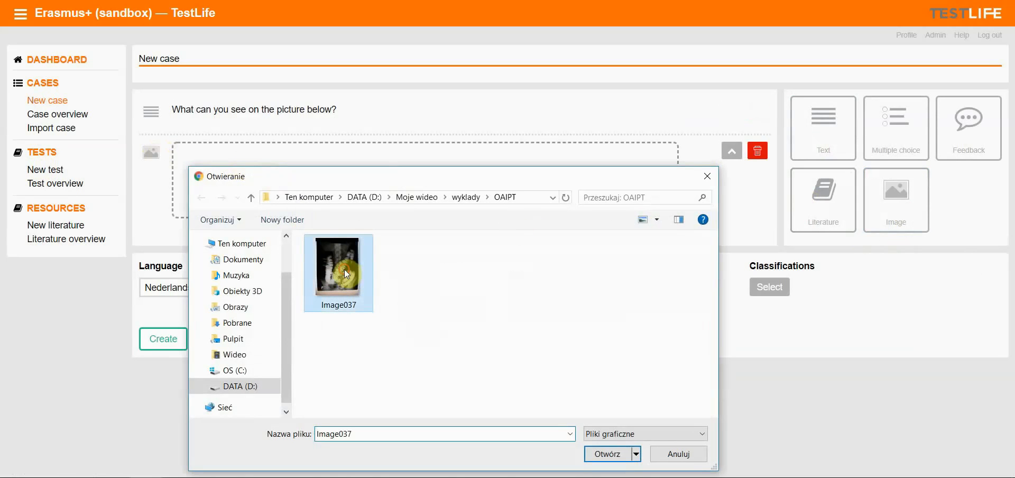
left_click(616, 458)
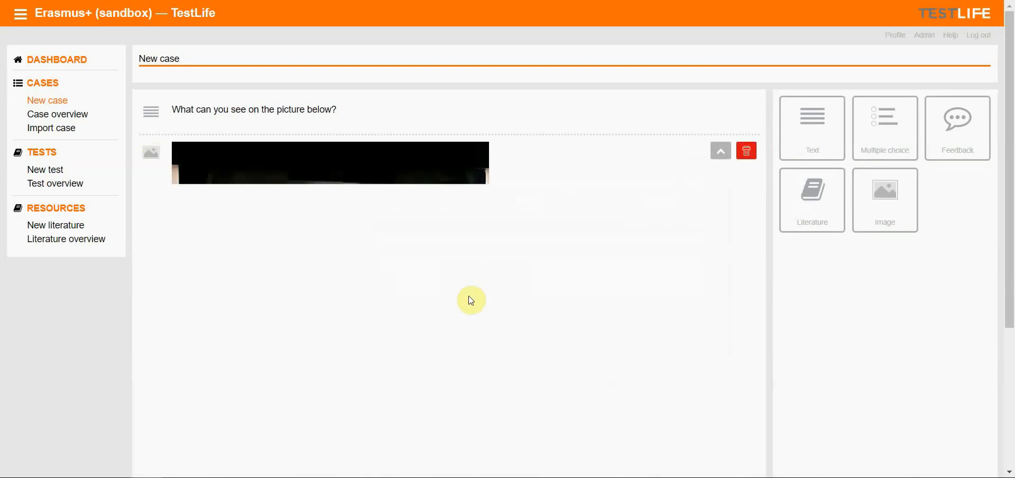
Set the case language to English
scroll(564, 273, "down", 4)
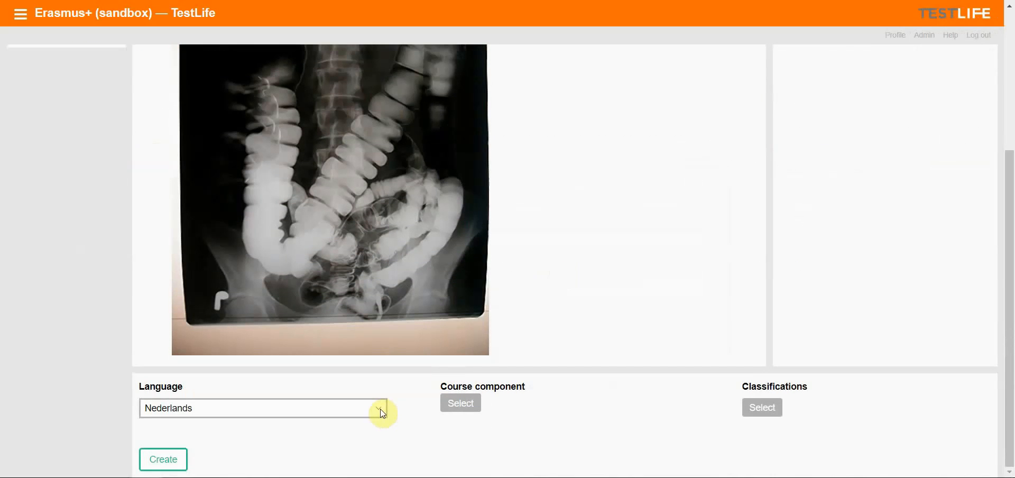
left_click(365, 408)
left_click(174, 435)
scroll(687, 272, "up", 4)
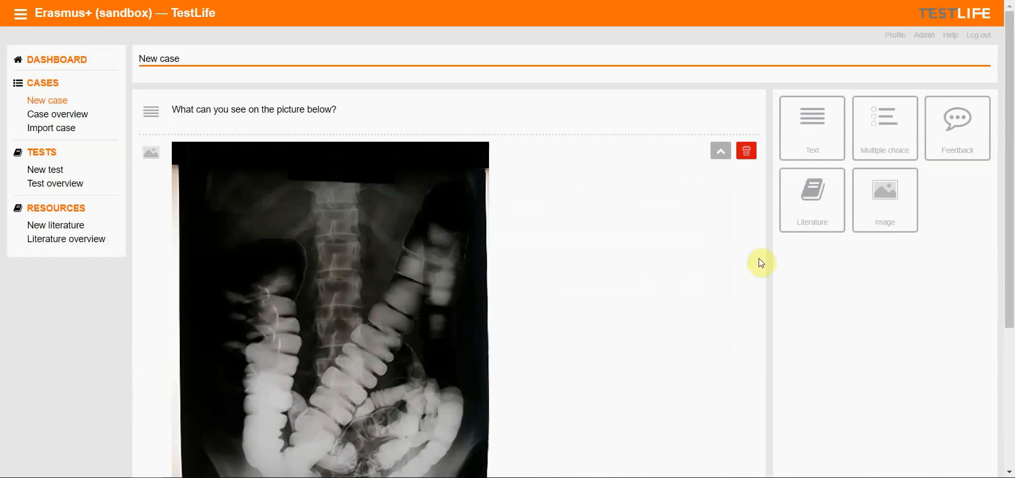
Add a multiple-choice block with answer options colon, brain and heart
left_click(896, 137)
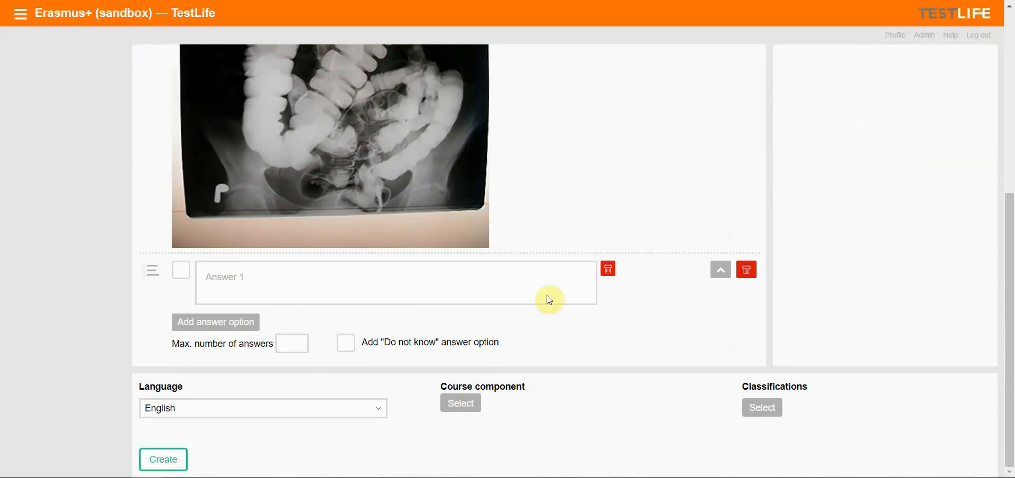
left_click(218, 275)
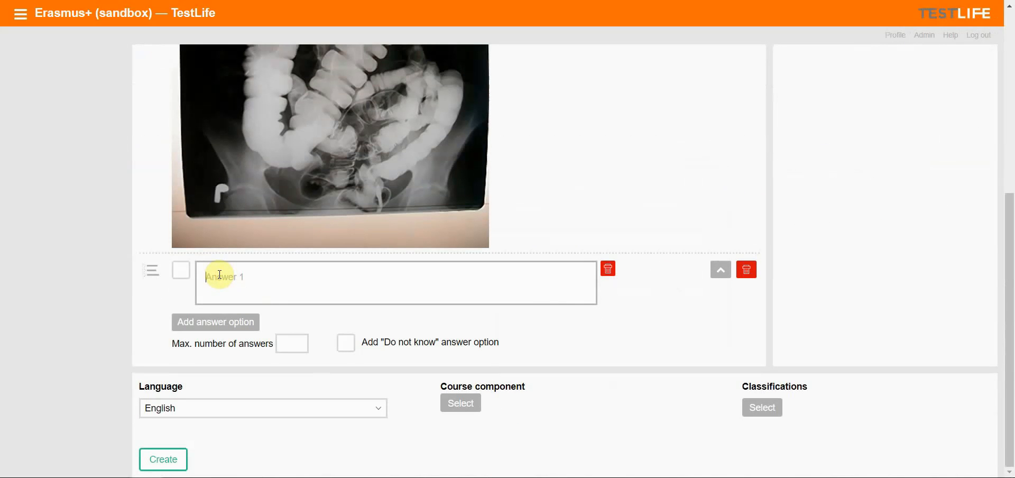
type("colon")
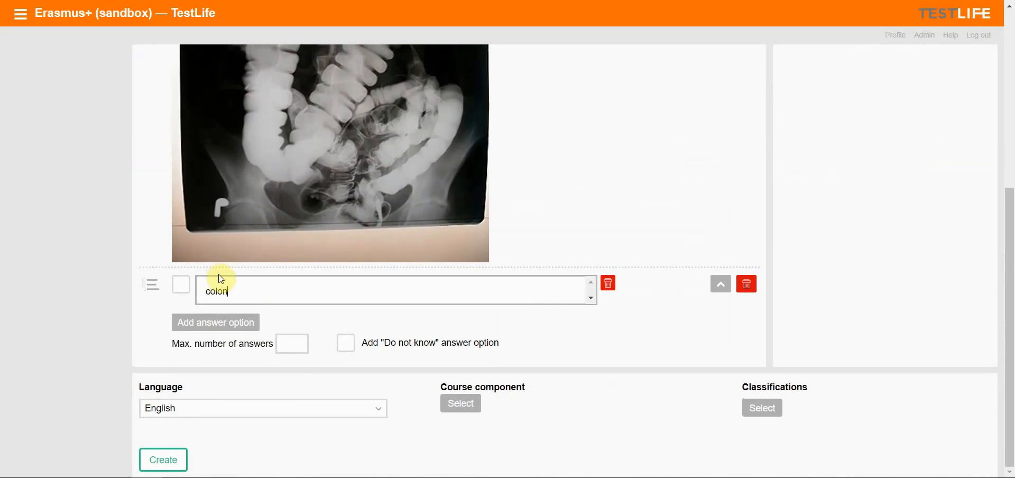
left_click(233, 324)
left_click(233, 325)
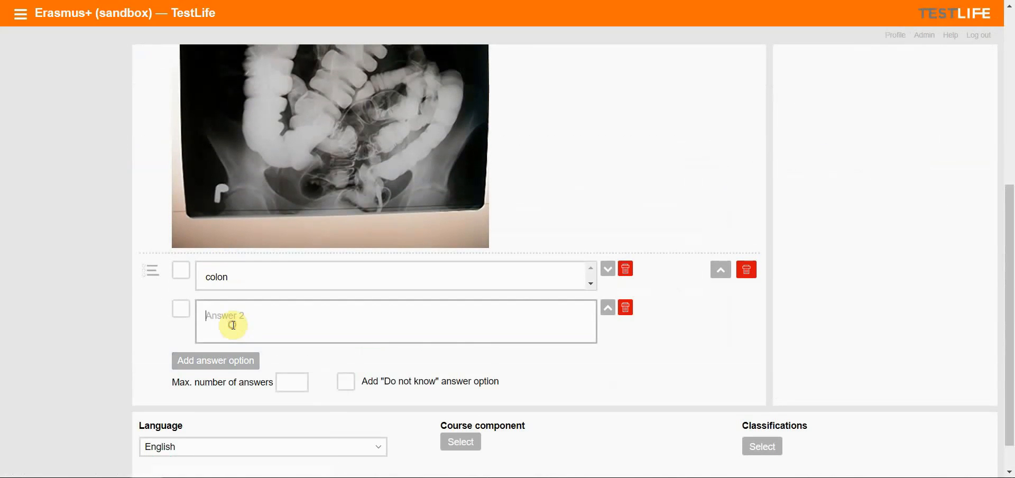
type("brain")
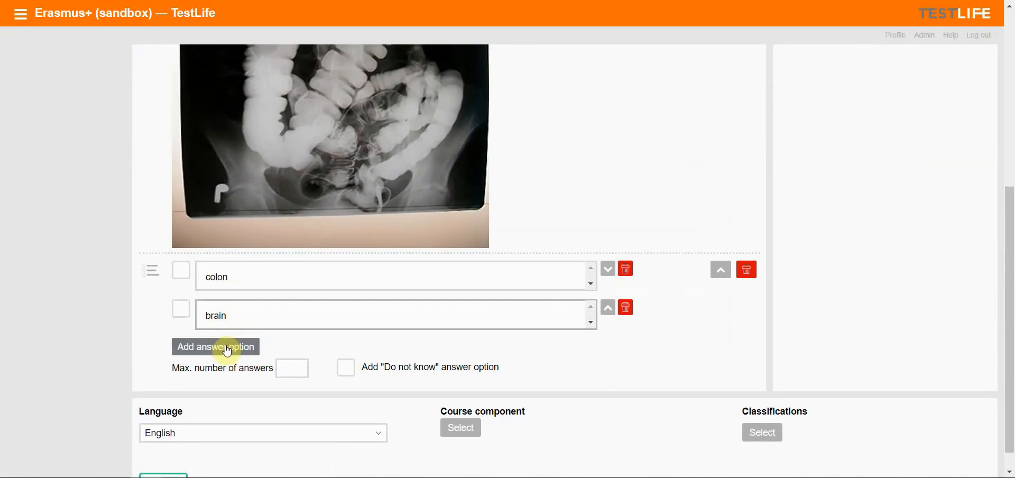
left_click(233, 347)
left_click(236, 356)
type("heart")
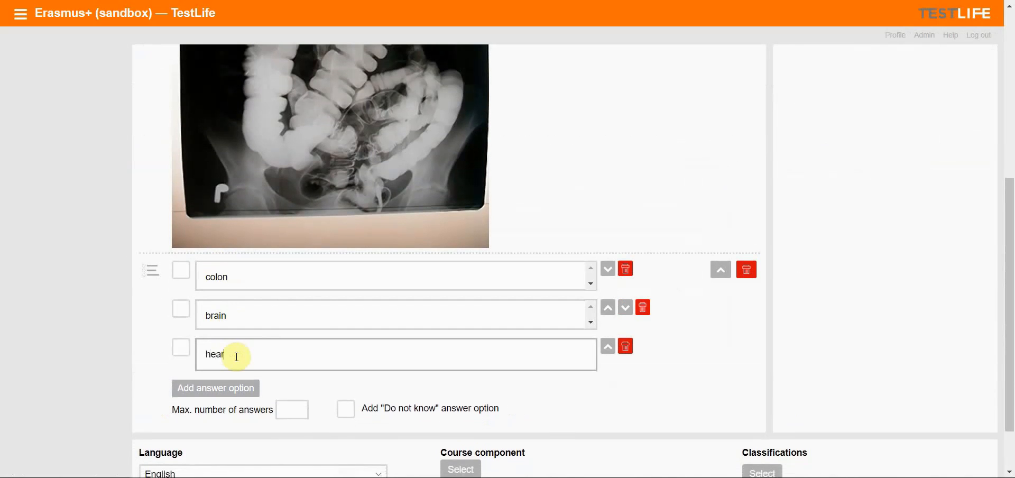
Add two more answer options, lungs and skin
left_click(234, 383)
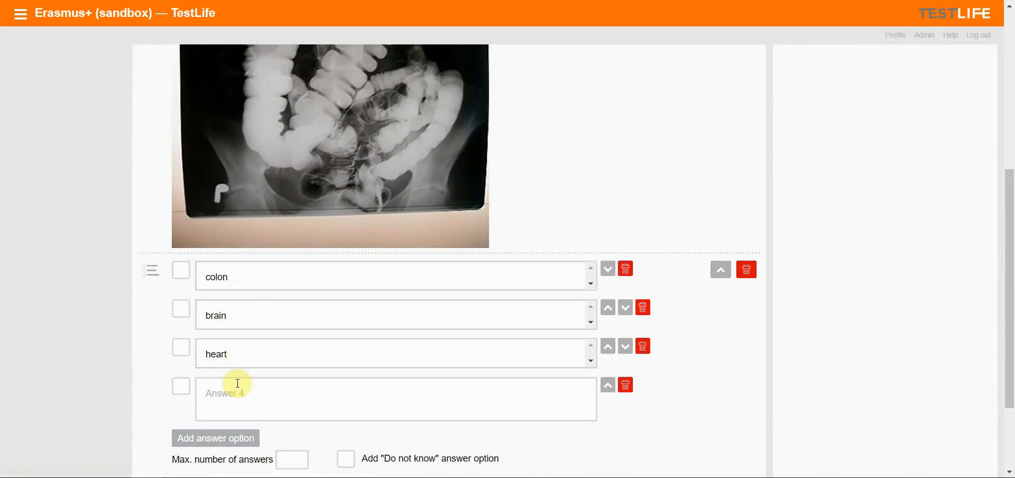
left_click(245, 401)
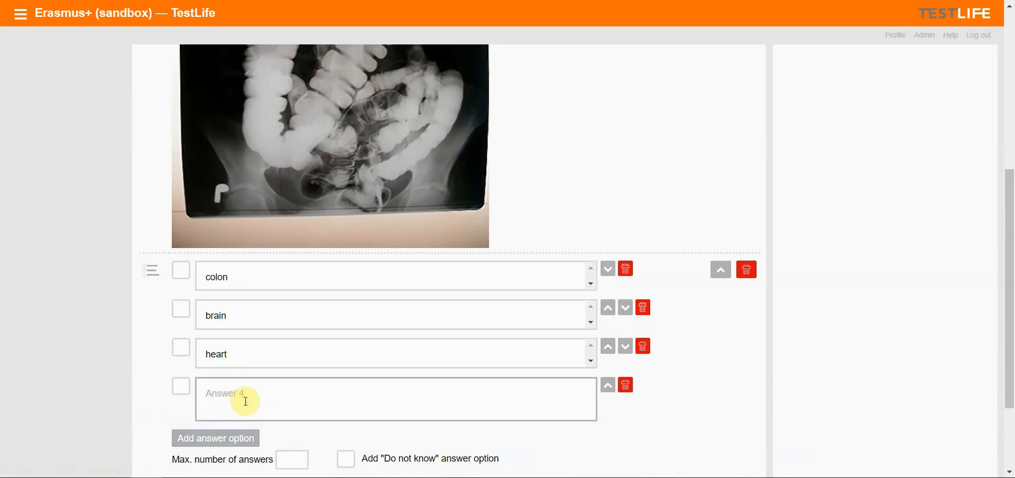
type("lungs")
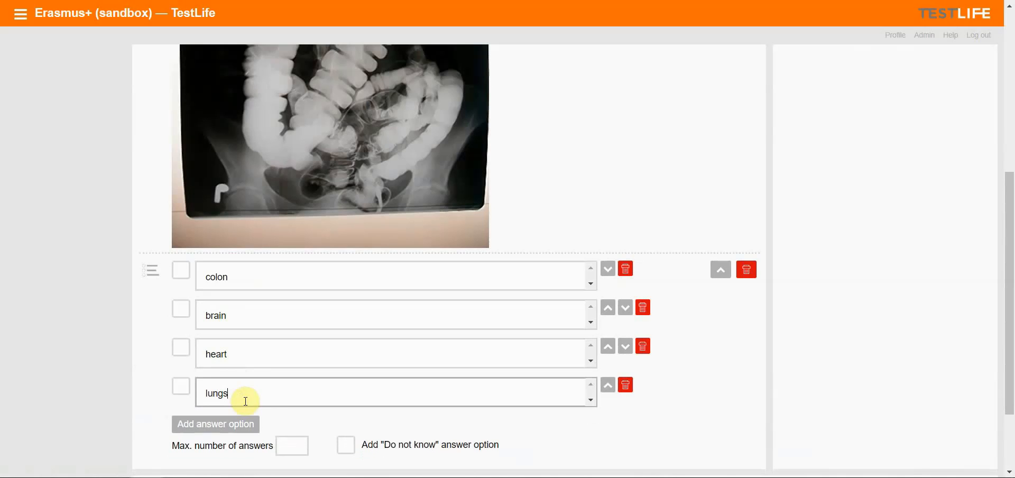
left_click(259, 427)
left_click(236, 439)
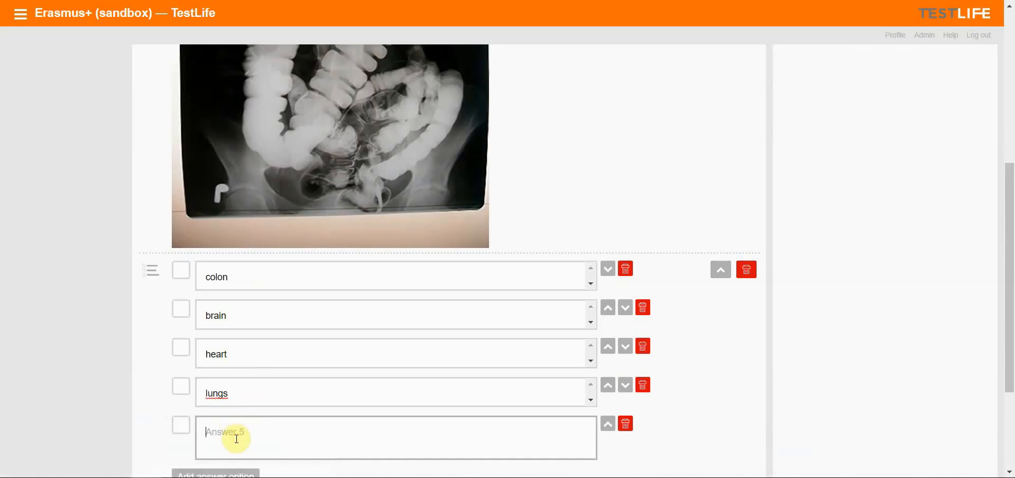
type("small")
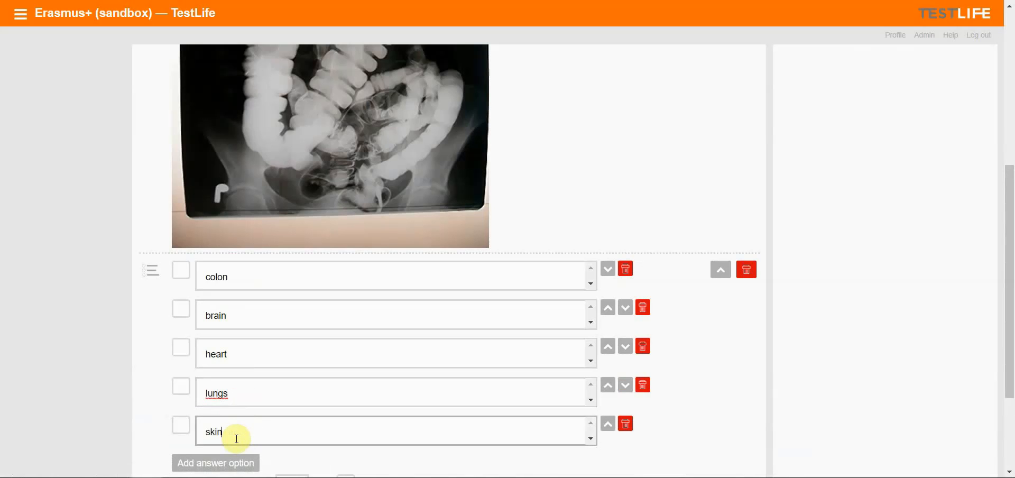
Mark colon as the correct answer and set the maximum number of answers to 1
scroll(228, 267, "down", 2)
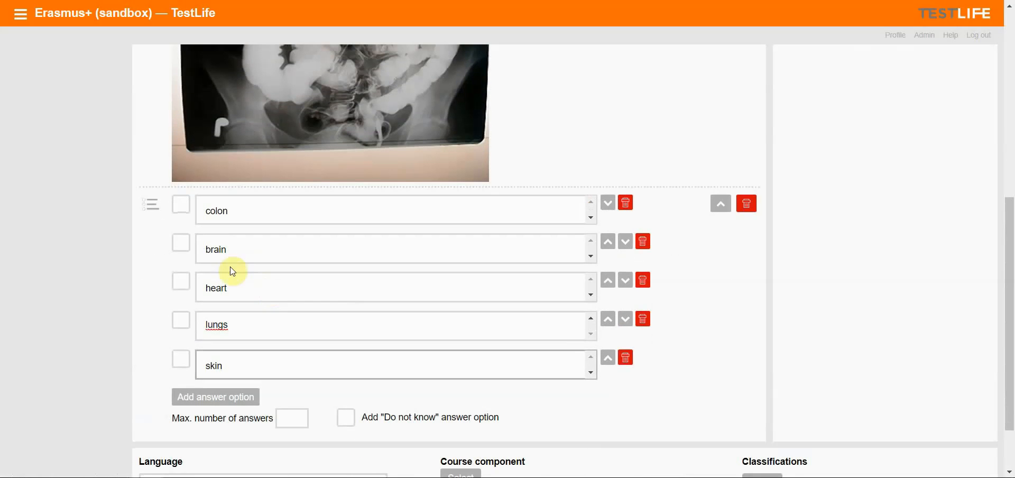
left_click(181, 206)
scroll(430, 232, "down", 1)
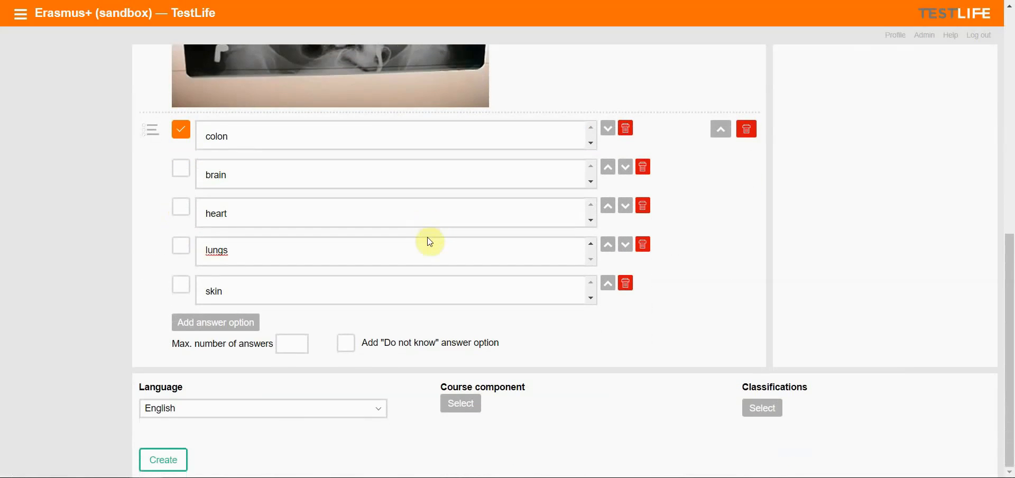
left_click(299, 344)
type("1")
Set the course component to Jagiellonian University under Erasmus+ (sandbox)
left_click(468, 406)
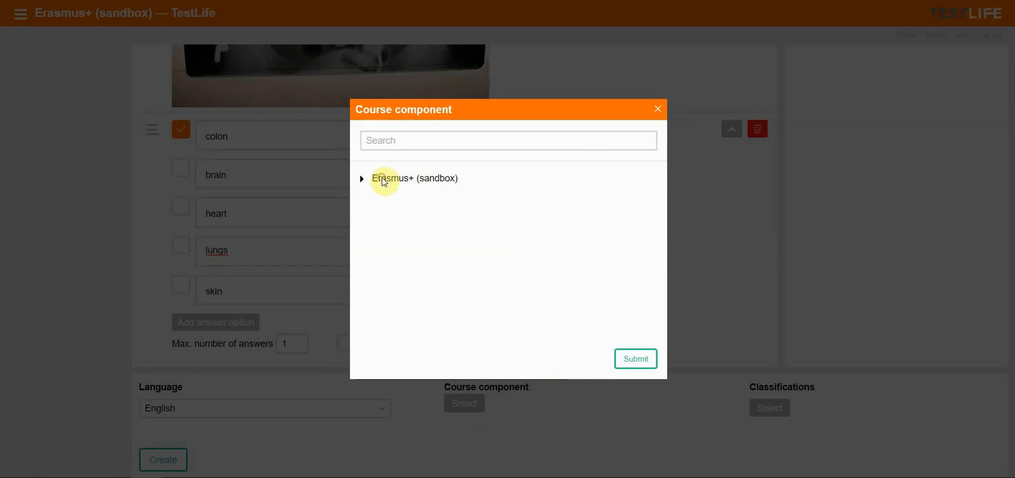
left_click(384, 179)
left_click(363, 193)
left_click(455, 124)
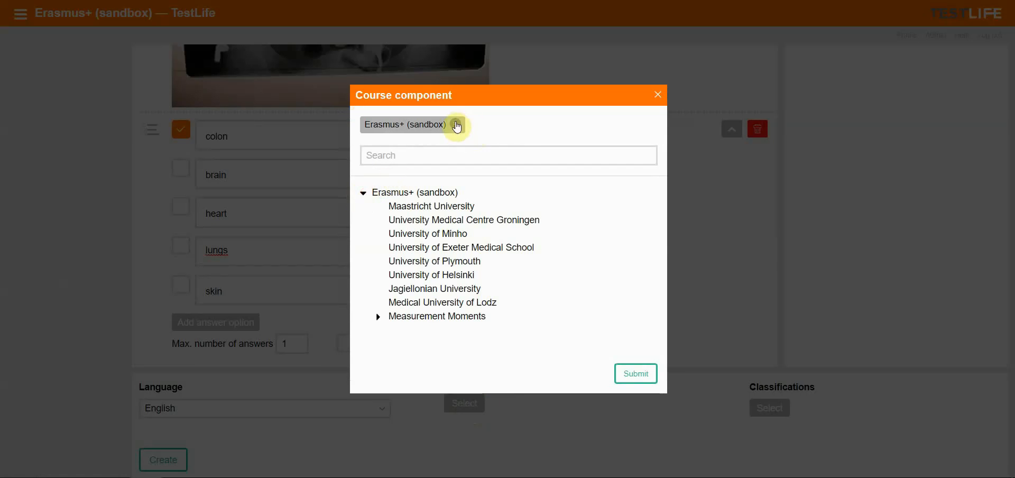
left_click(456, 277)
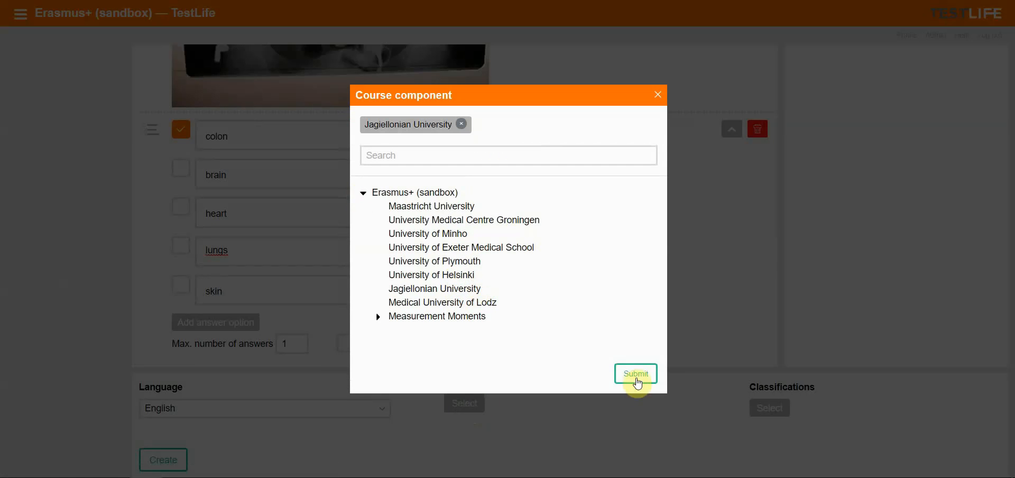
left_click(630, 378)
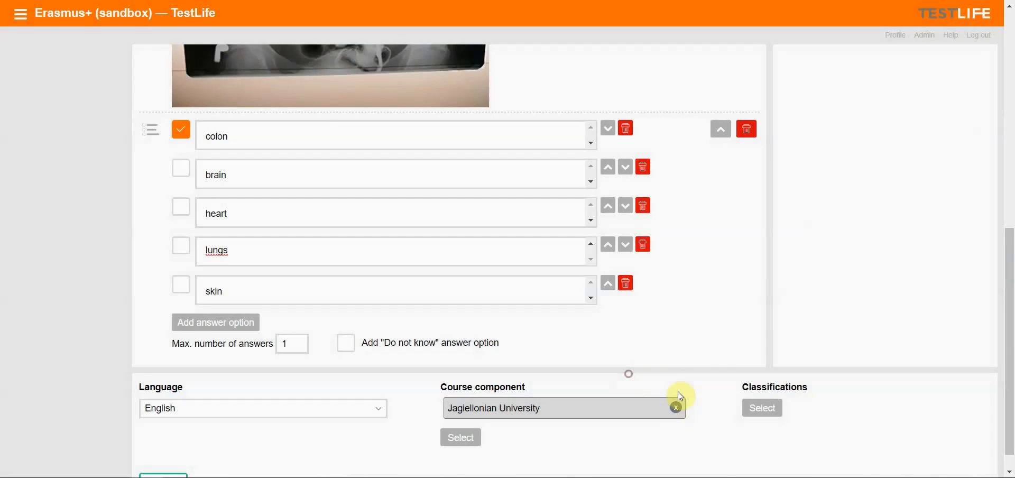
Add the classifications Clinical Subjects from IOAPT Cluster 2018 and 09 Digestive System from IOAPT Category 2018
left_click(767, 410)
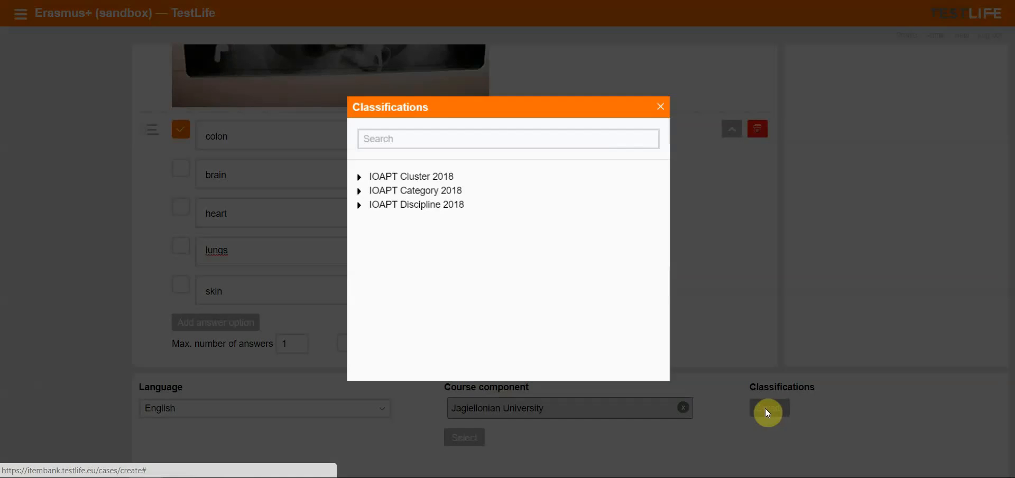
left_click(417, 180)
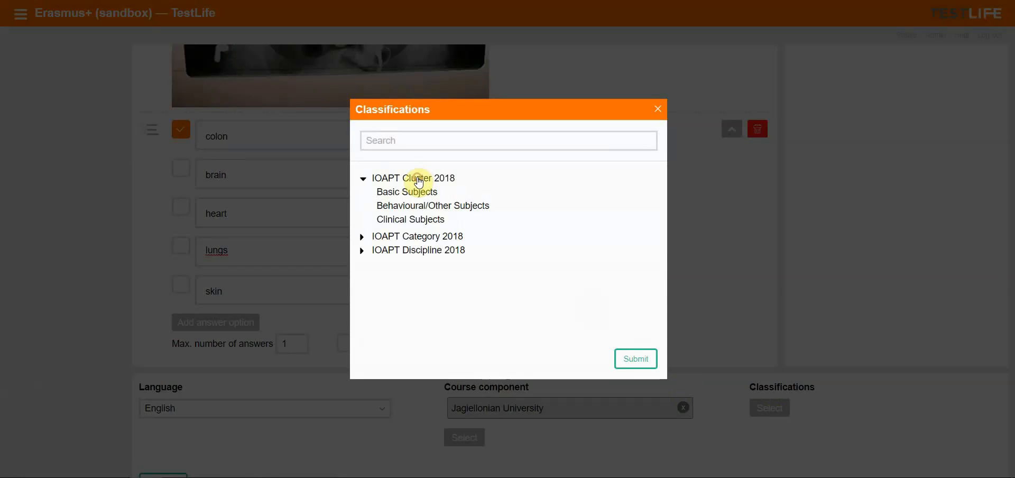
left_click(416, 221)
left_click(417, 250)
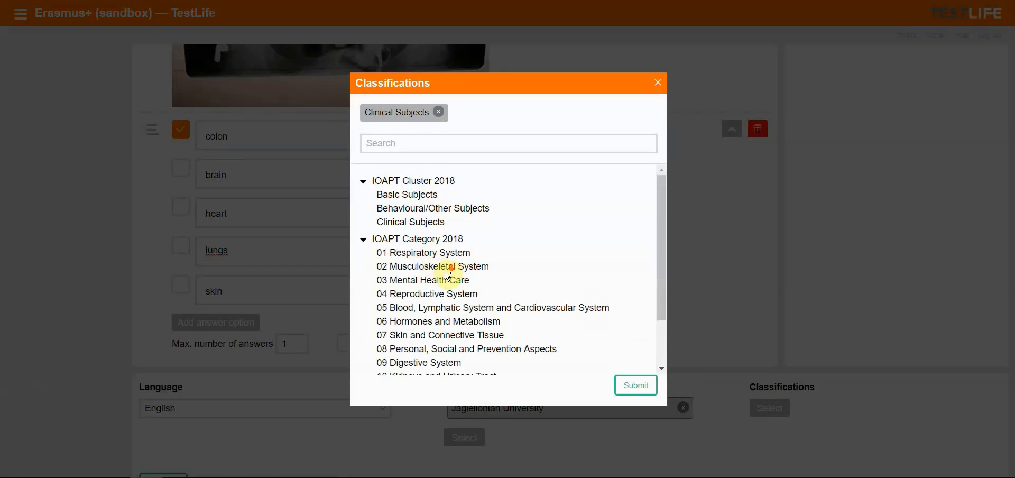
scroll(448, 274, "down", 2)
left_click(436, 300)
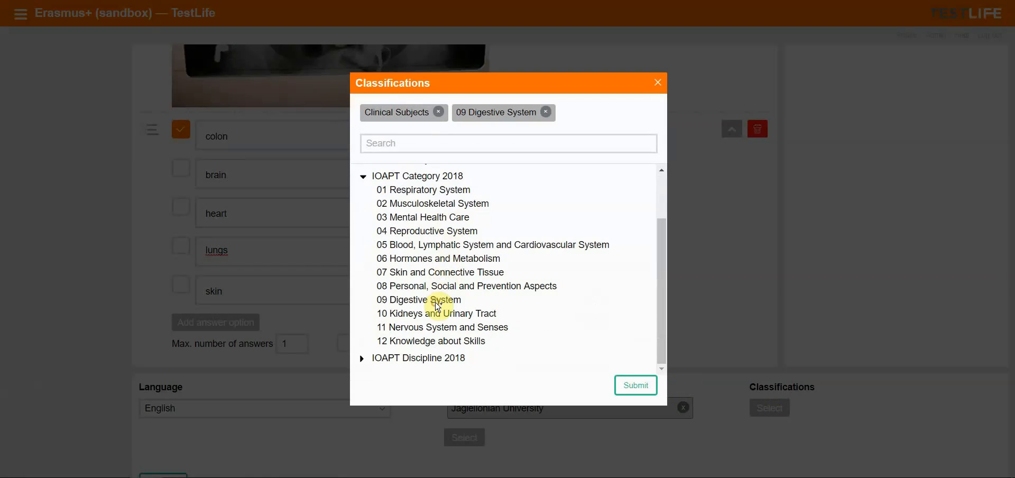
Add Surgery from IOAPT Discipline 2018 as a third classification and submit the classifications
left_click(439, 357)
scroll(475, 328, "down", 5)
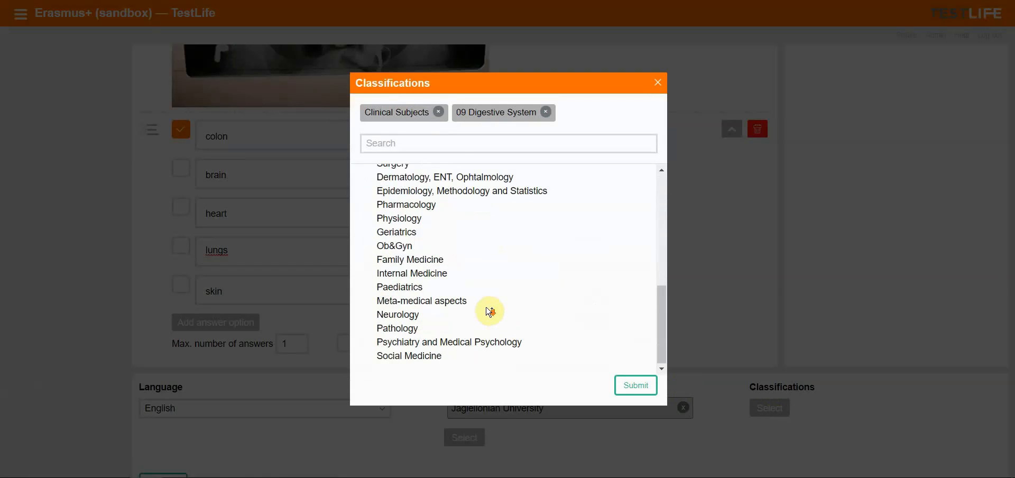
scroll(423, 265, "up", 2)
scroll(417, 238, "down", 2)
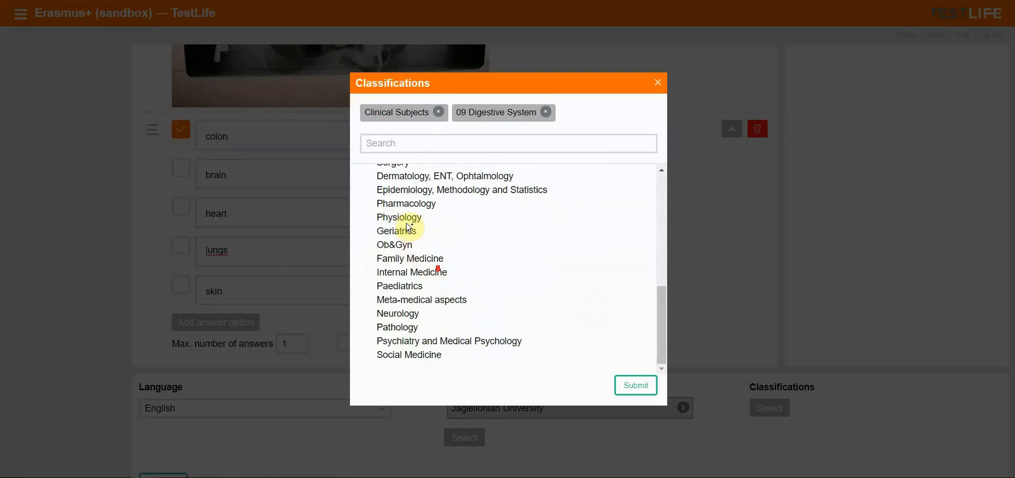
scroll(405, 221, "up", 2)
left_click(400, 231)
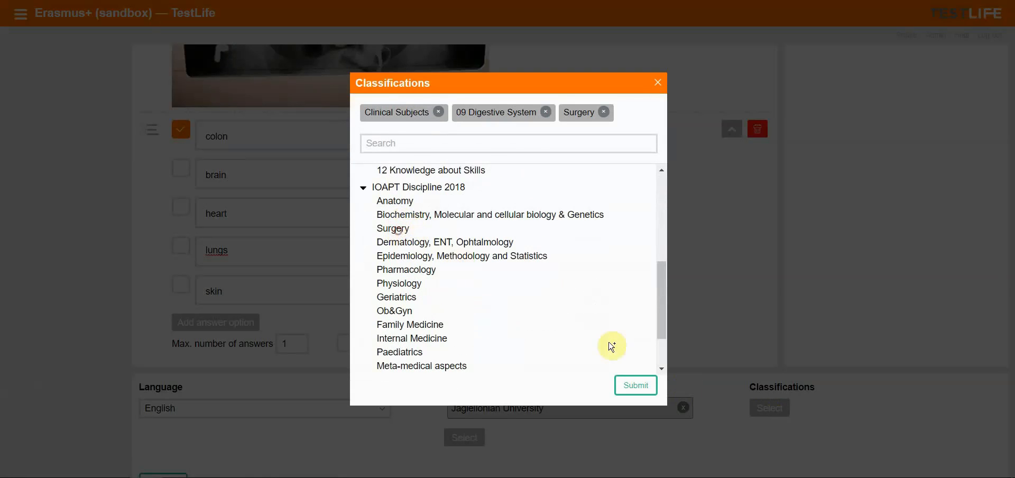
left_click(649, 391)
Create the case with the entered question, answers, language, course component and classifications
scroll(739, 224, "down", 2)
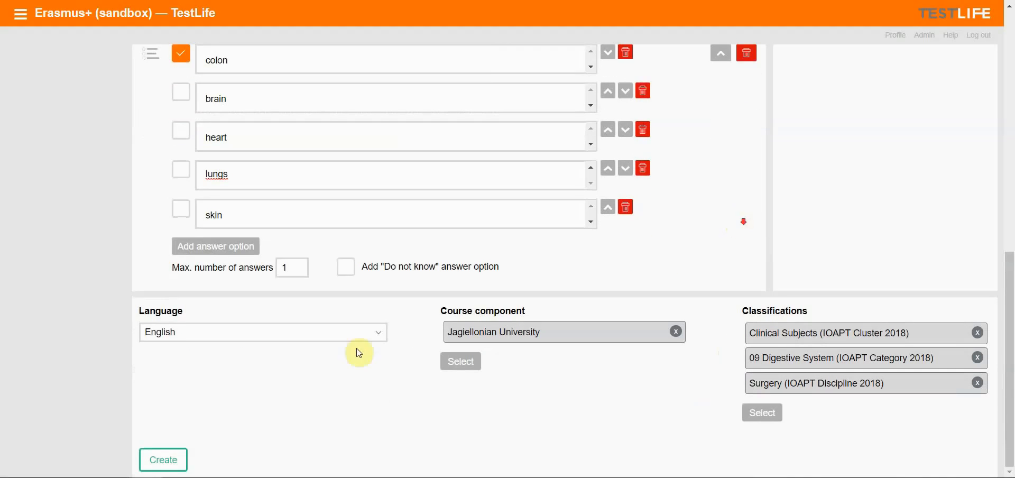
left_click(164, 464)
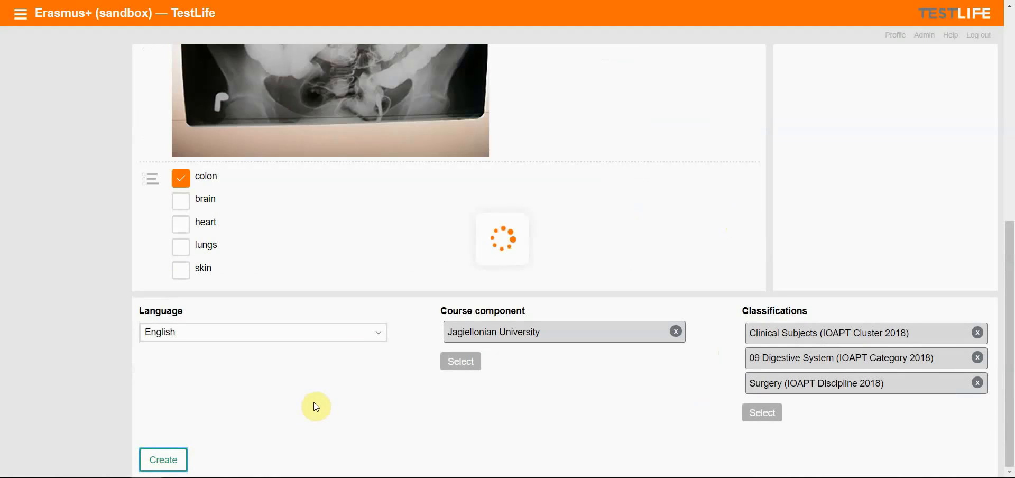